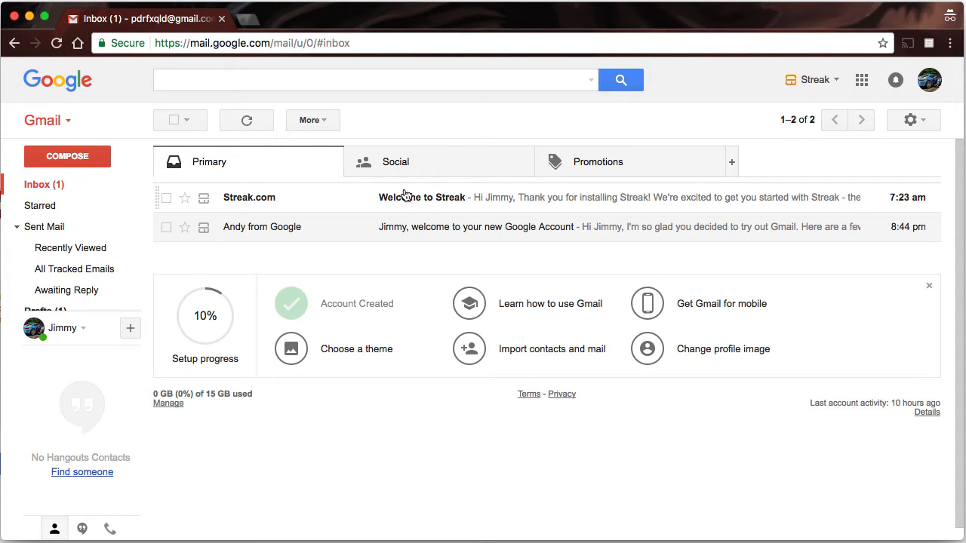
- Open Streak.com's 'Welcome to Streak' email and scroll through its Email Power Tools and CRM resources
click(518, 199)
scroll(464, 322, down, 5)
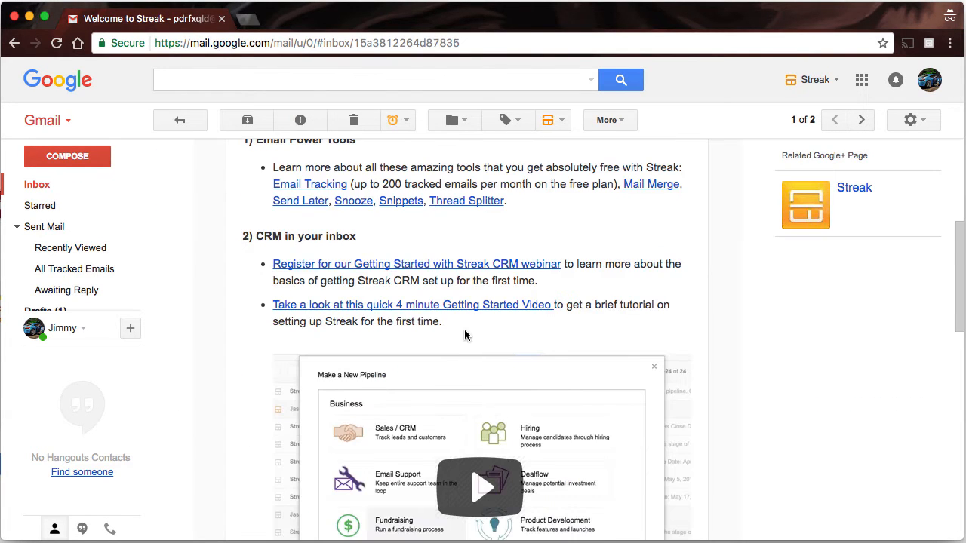
scroll(465, 335, down, 5)
scroll(507, 268, up, 5)
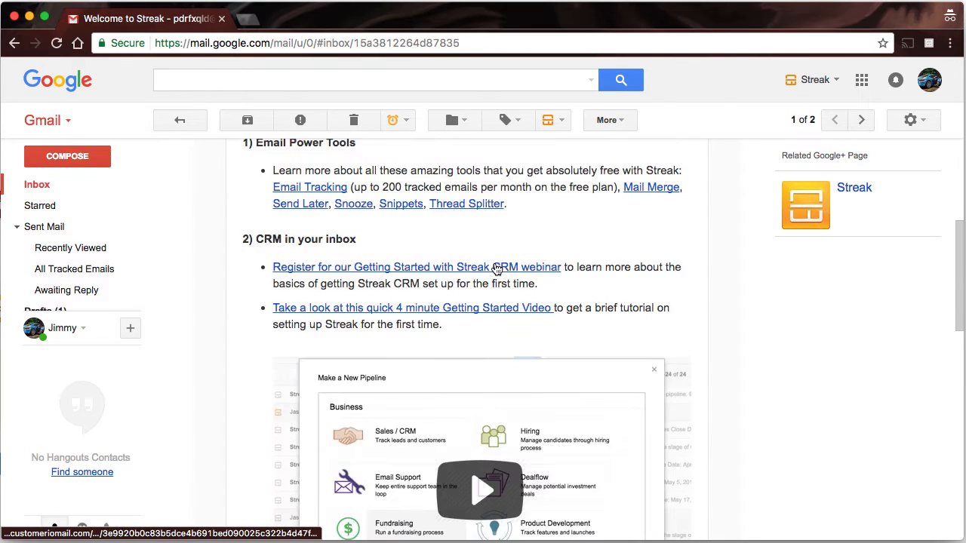
scroll(349, 279, up, 5)
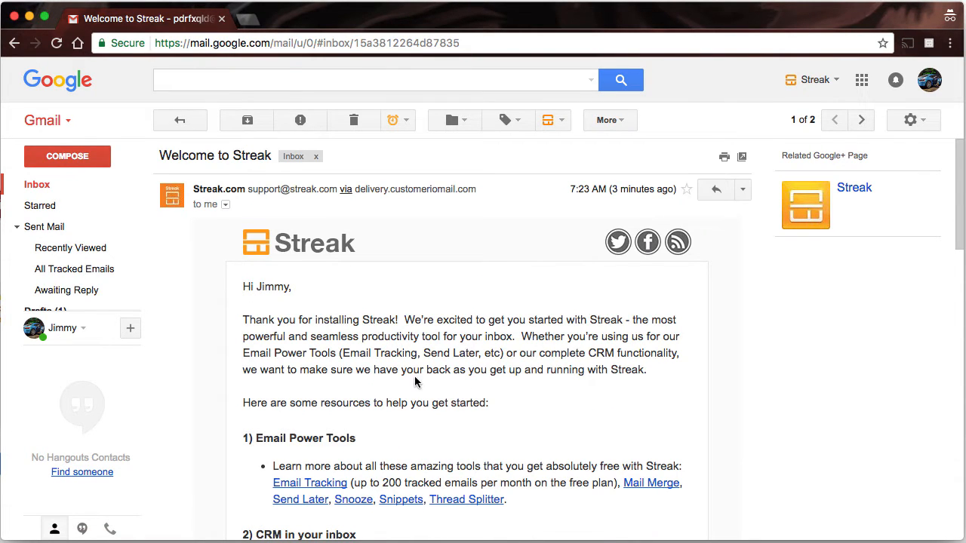
mouse_move(65, 218)
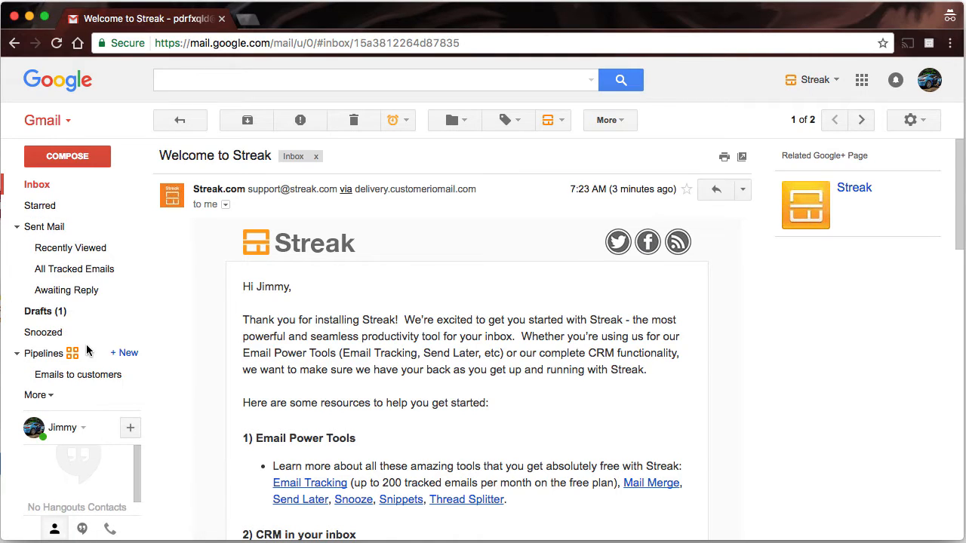
- Star the saved PDR FX draft, open it for editing, and enable Streak tracking by default
click(47, 315)
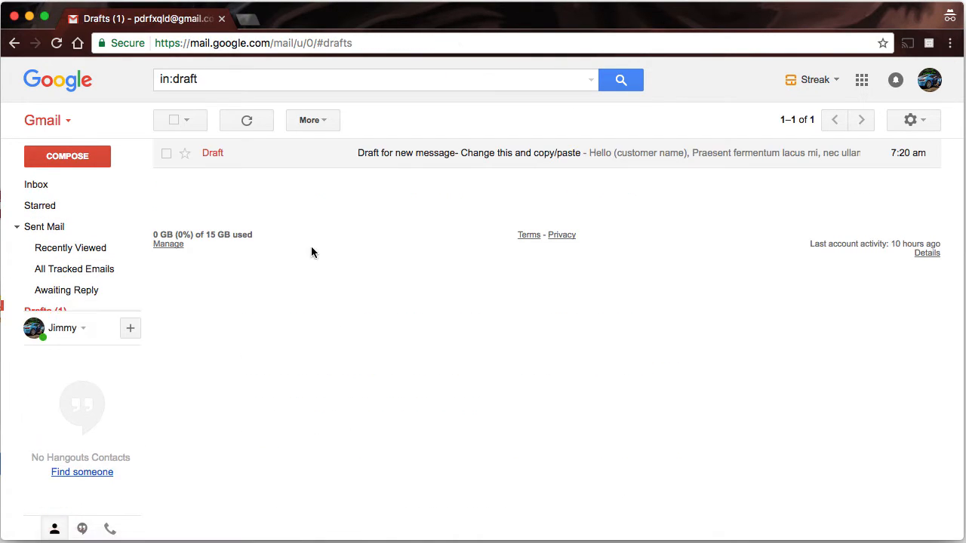
click(185, 154)
click(384, 152)
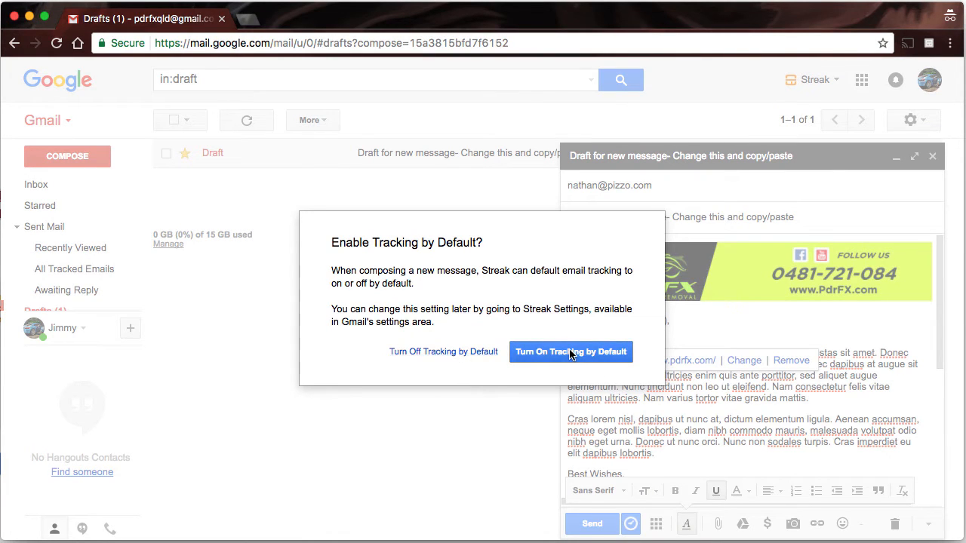
click(587, 354)
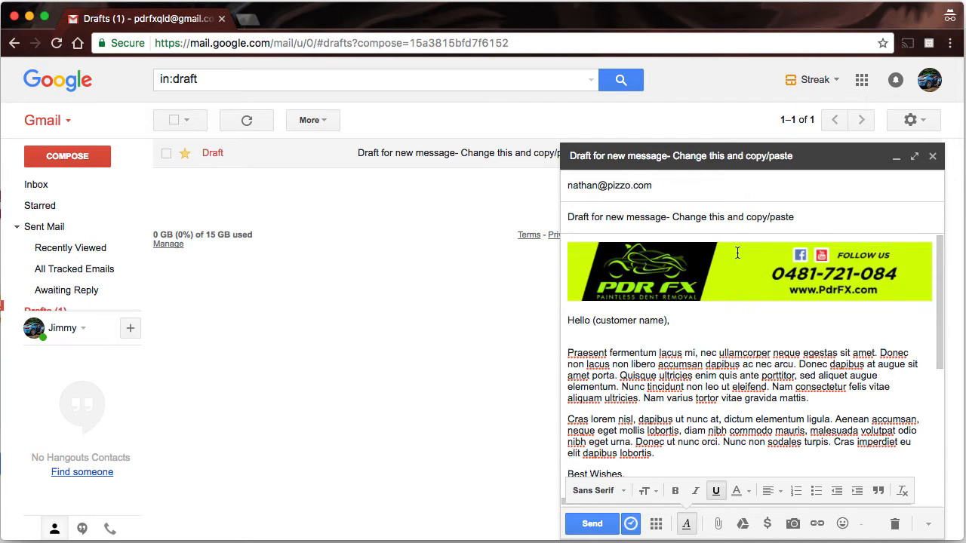
scroll(747, 317, down, 5)
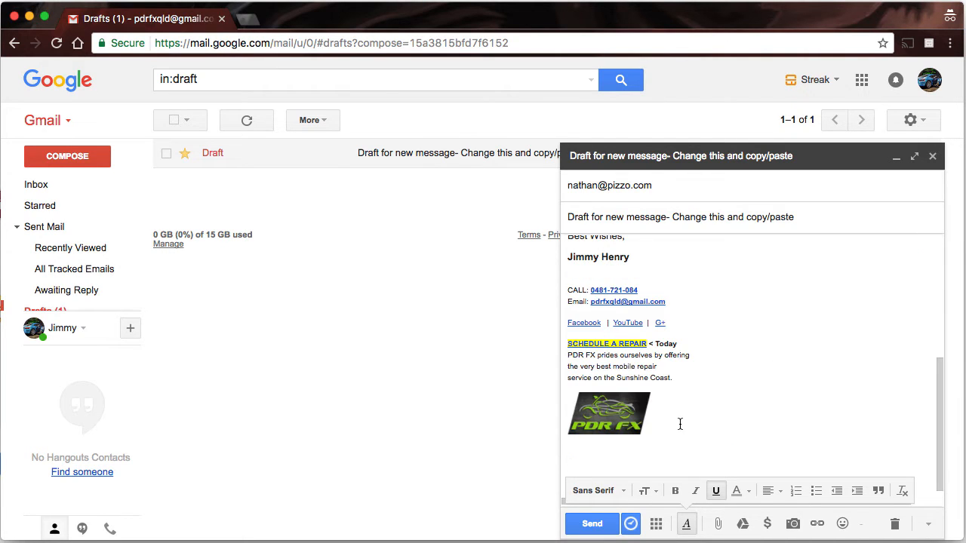
drag(680, 424, 566, 252)
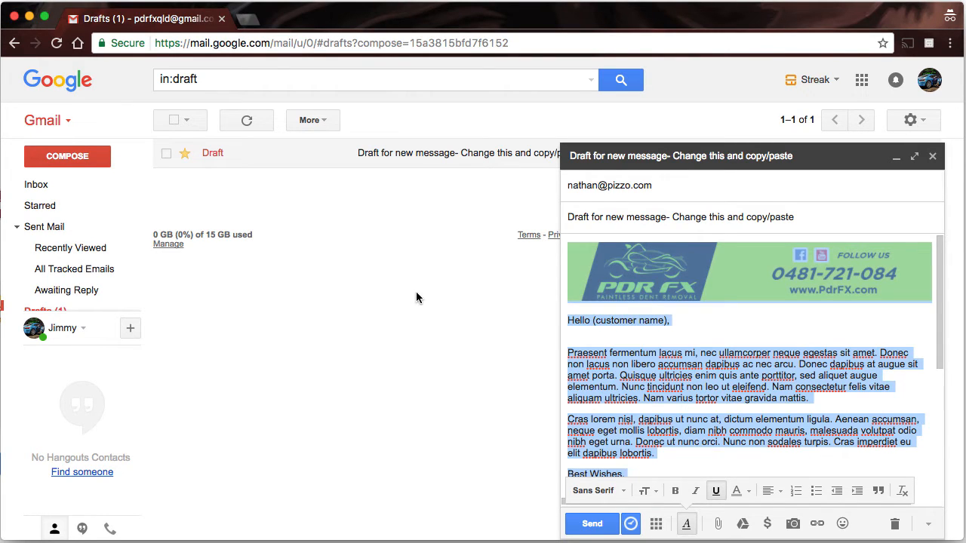
click(374, 256)
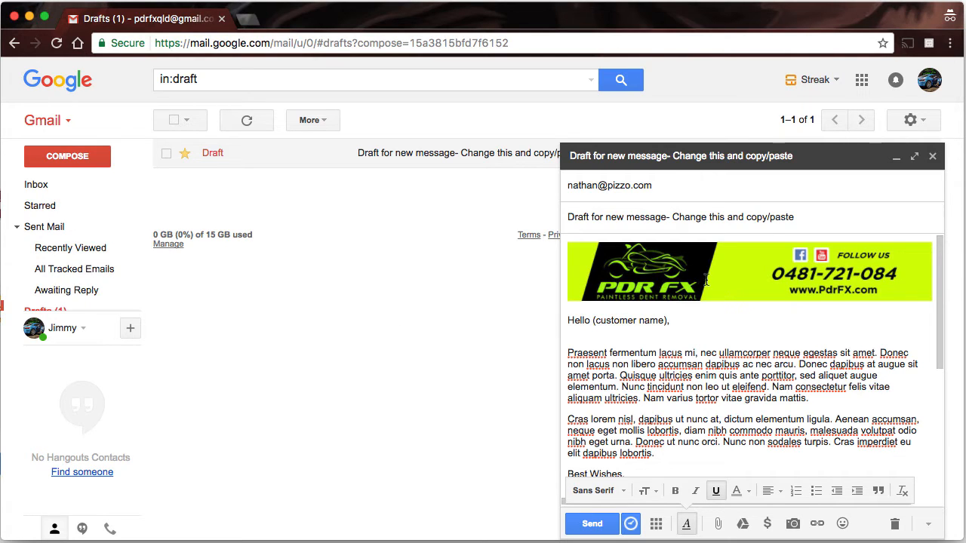
key(ctrl+a)
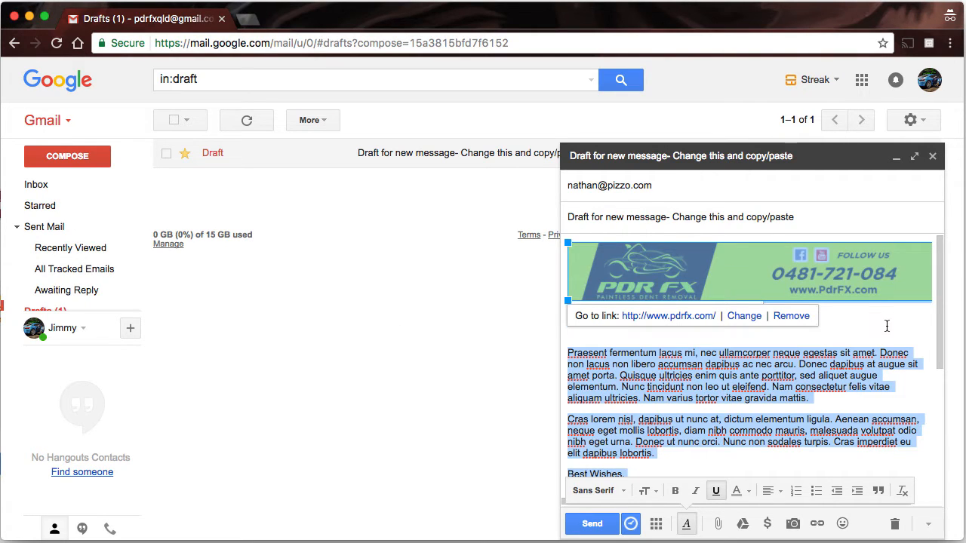
click(713, 316)
scroll(713, 316, down, 5)
scroll(712, 313, up, 4)
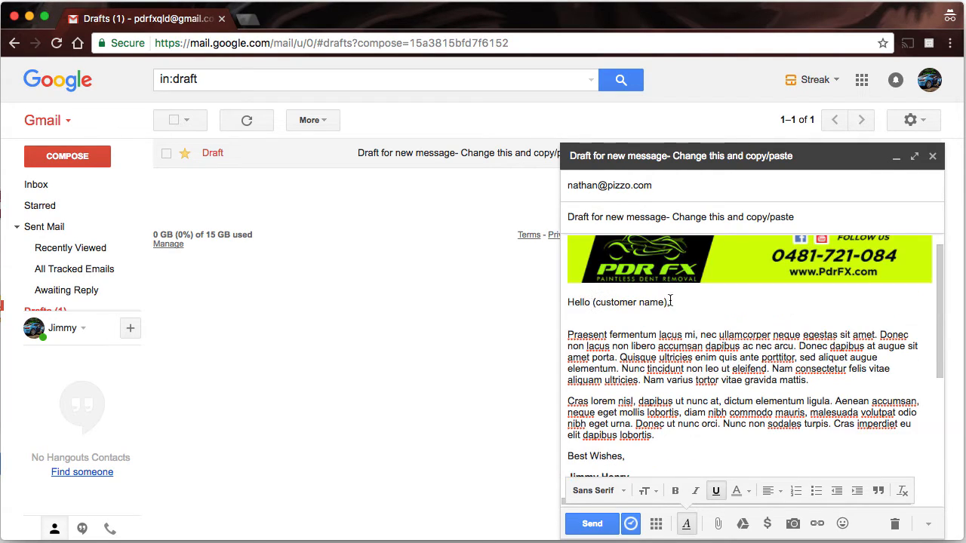
drag(592, 302, 668, 302)
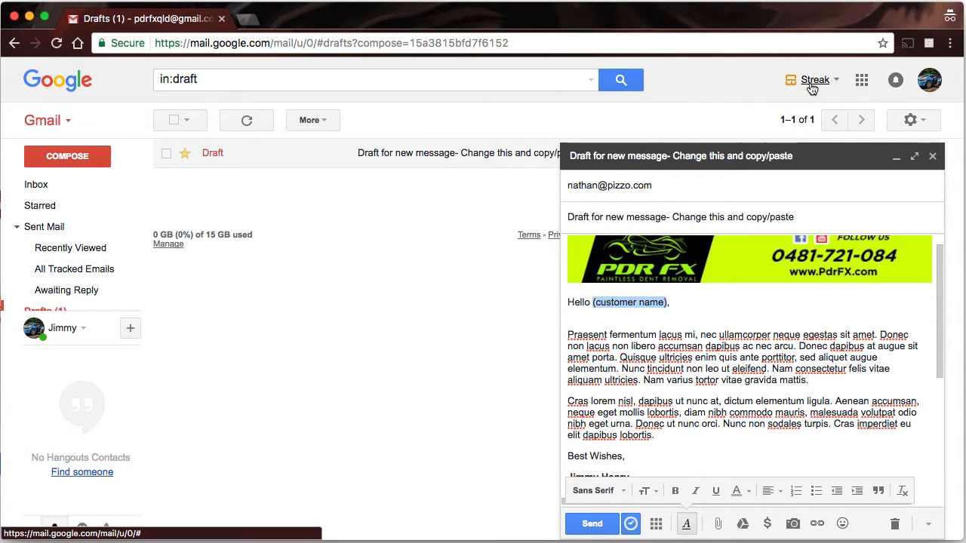
scroll(659, 334, down, 2)
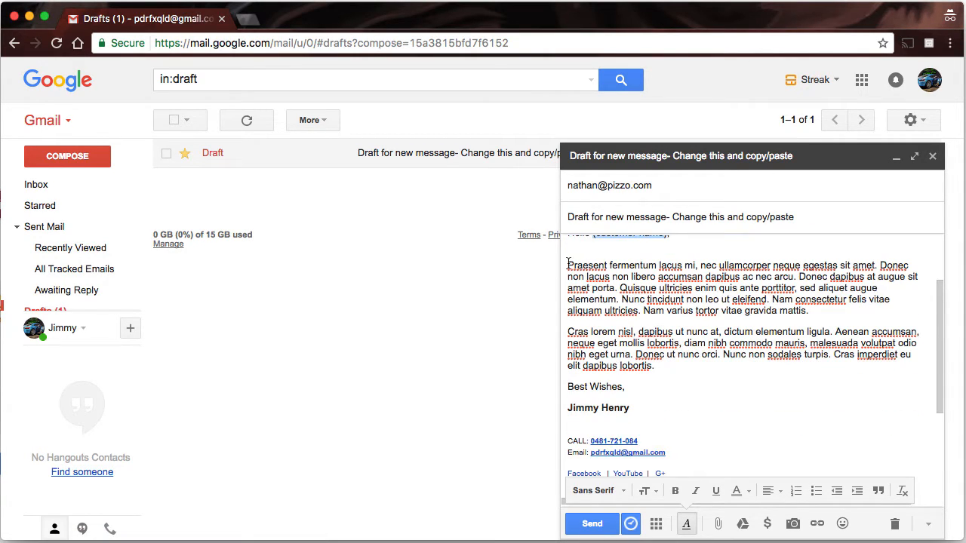
drag(568, 264, 669, 375)
click(671, 397)
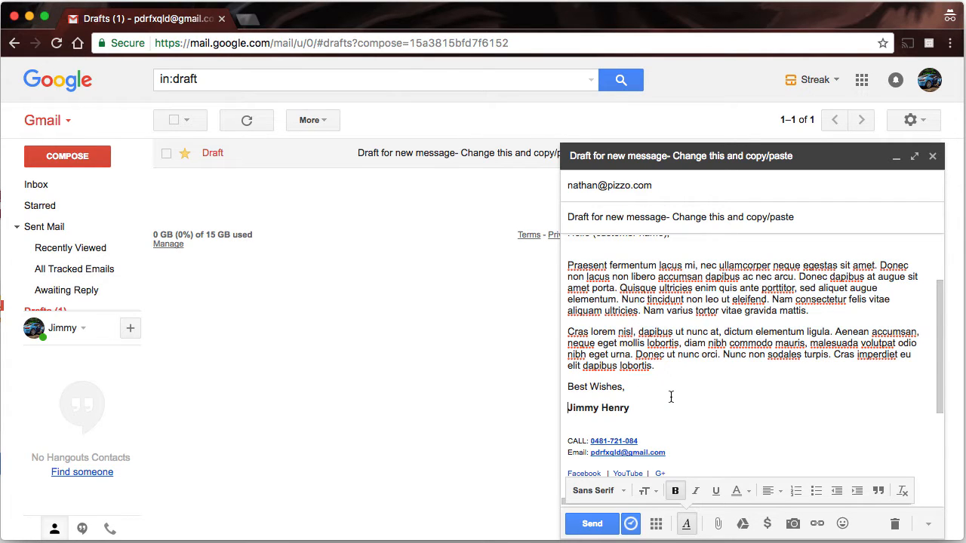
scroll(671, 390, down, 2)
scroll(711, 297, down, 3)
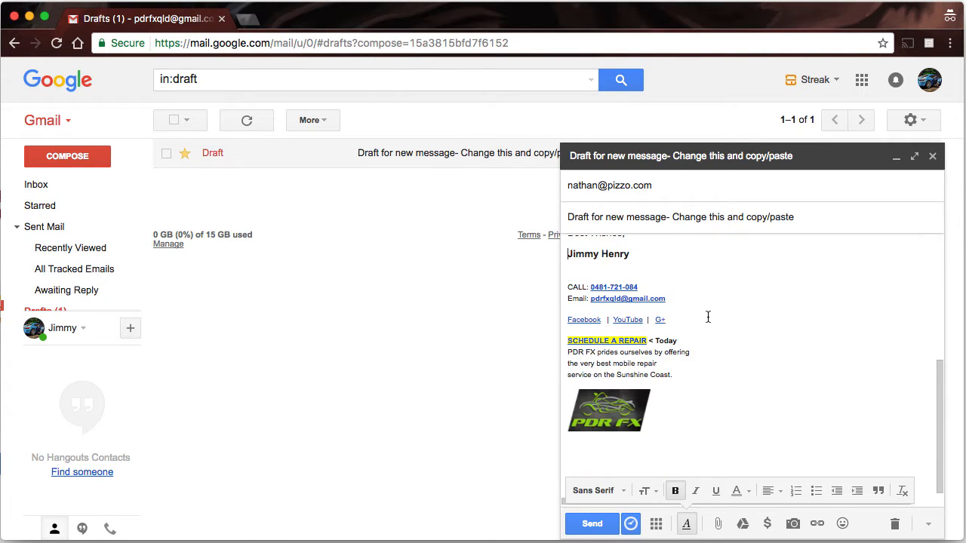
scroll(707, 317, up, 3)
scroll(708, 327, down, 2)
mouse_move(568, 281)
mouse_down()
mouse_move(692, 360)
mouse_move(695, 403)
mouse_up()
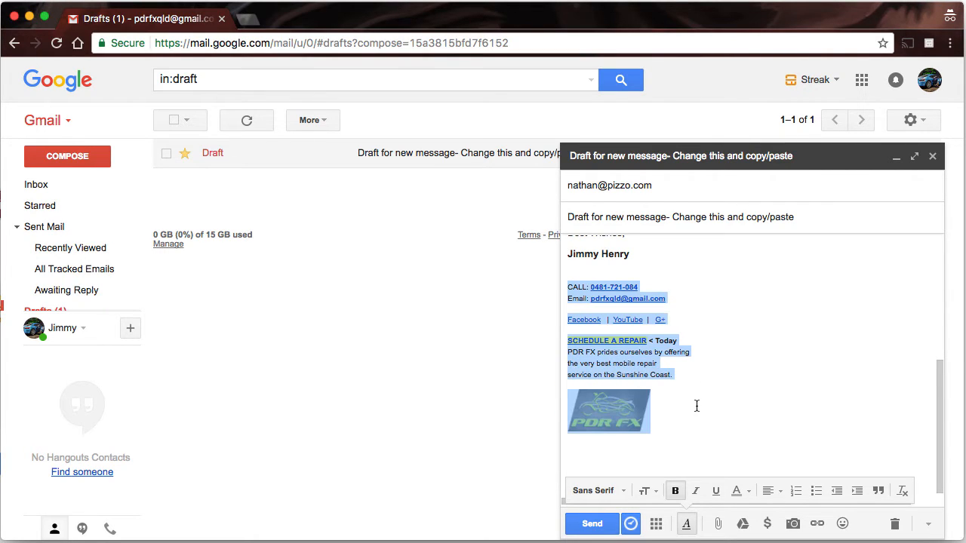
click(654, 344)
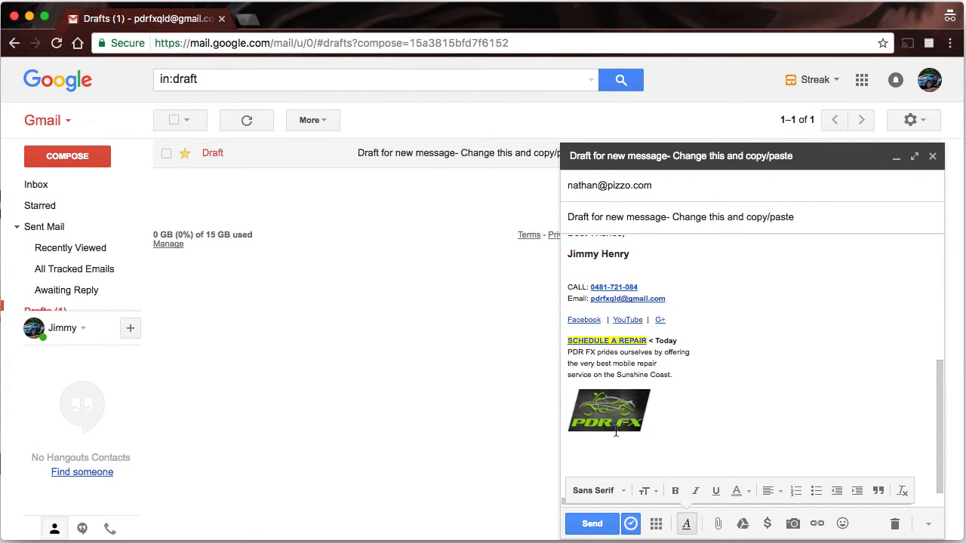
click(589, 401)
click(712, 395)
drag(677, 369, 567, 341)
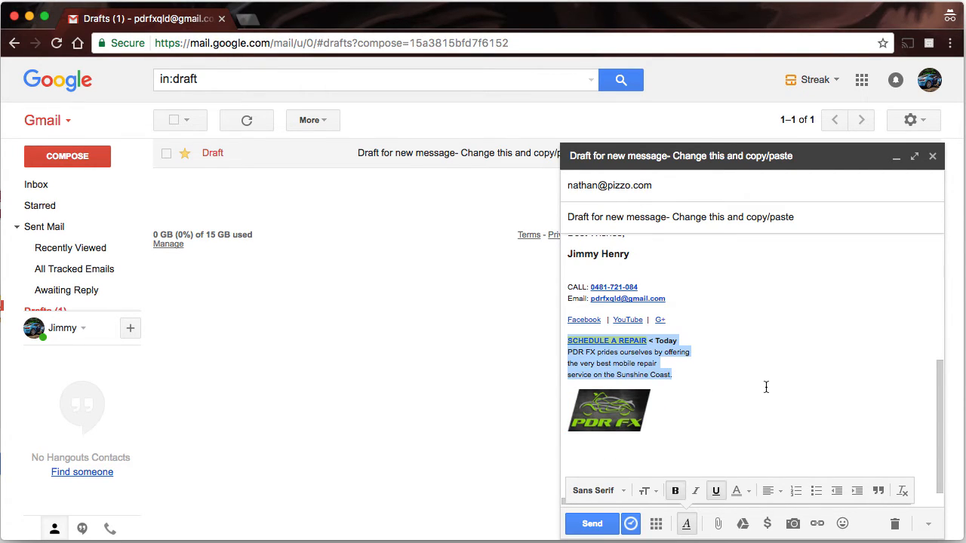
click(717, 382)
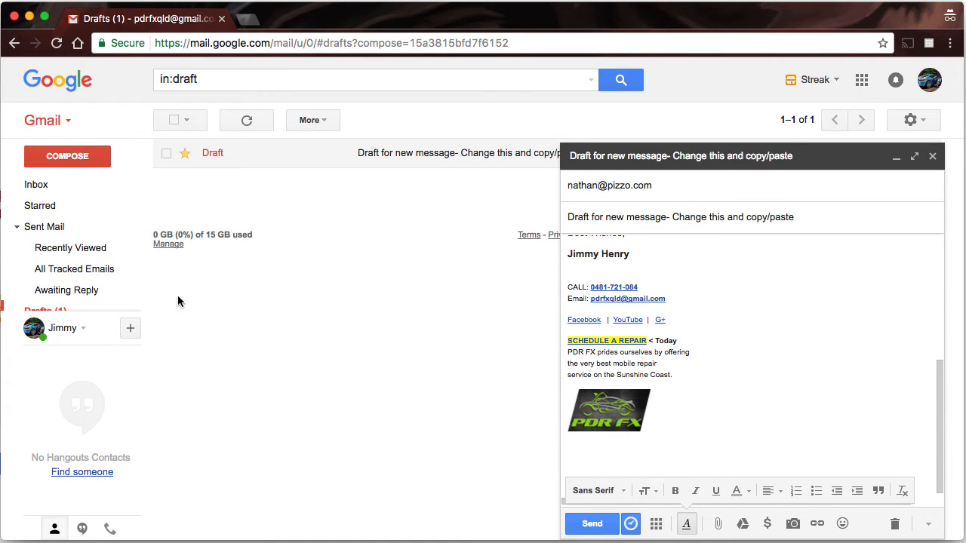
drag(660, 420, 532, 282)
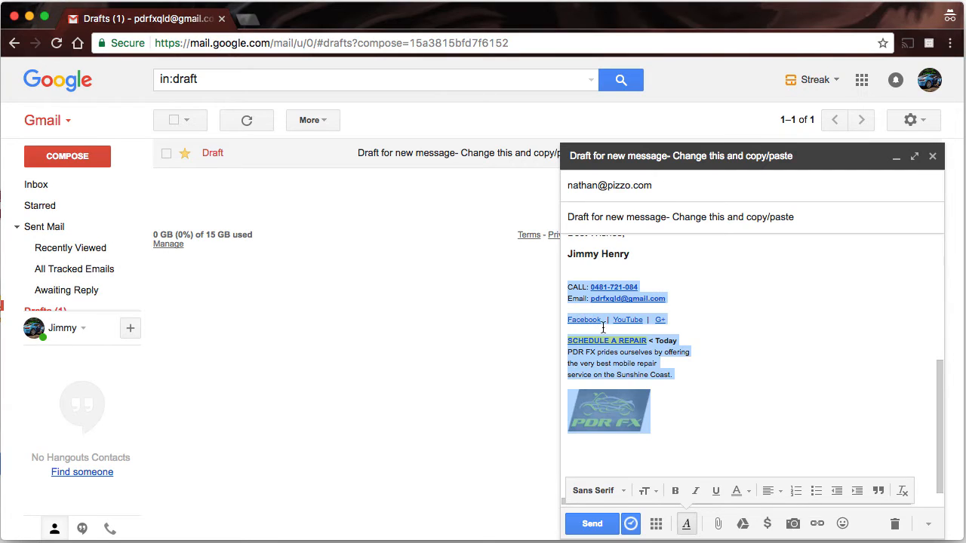
click(731, 365)
scroll(728, 367, up, 5)
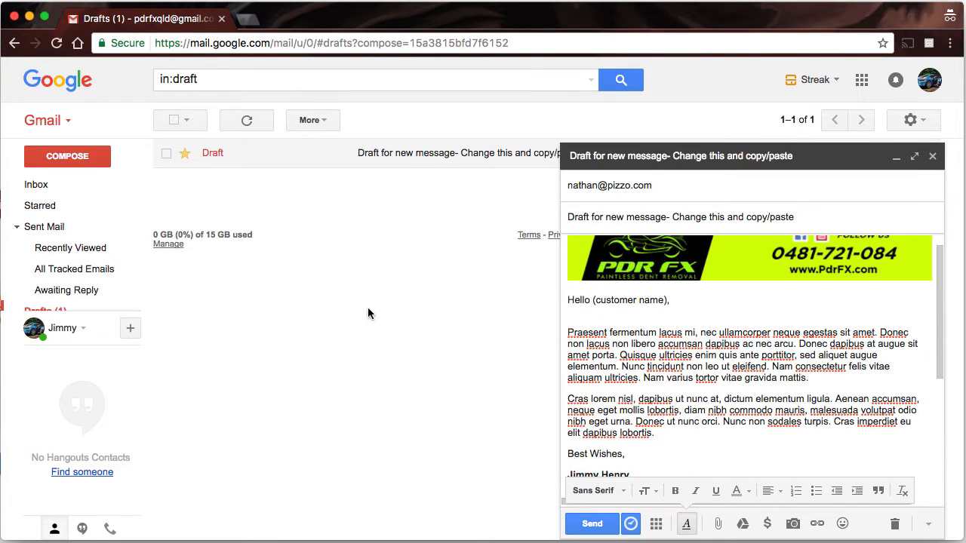
mouse_move(72, 306)
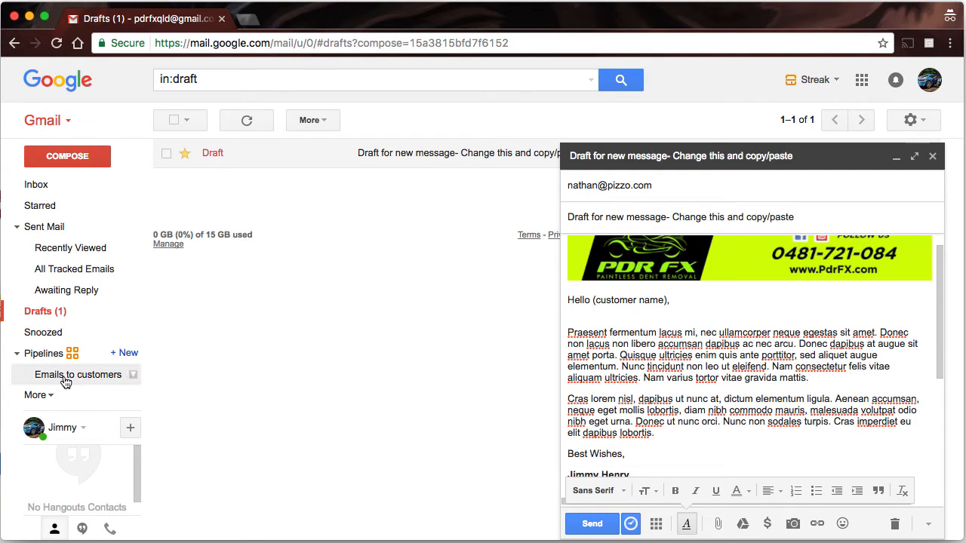
- Show the Emails to customers pipeline with the draft minimized, checking its More actions list
click(66, 378)
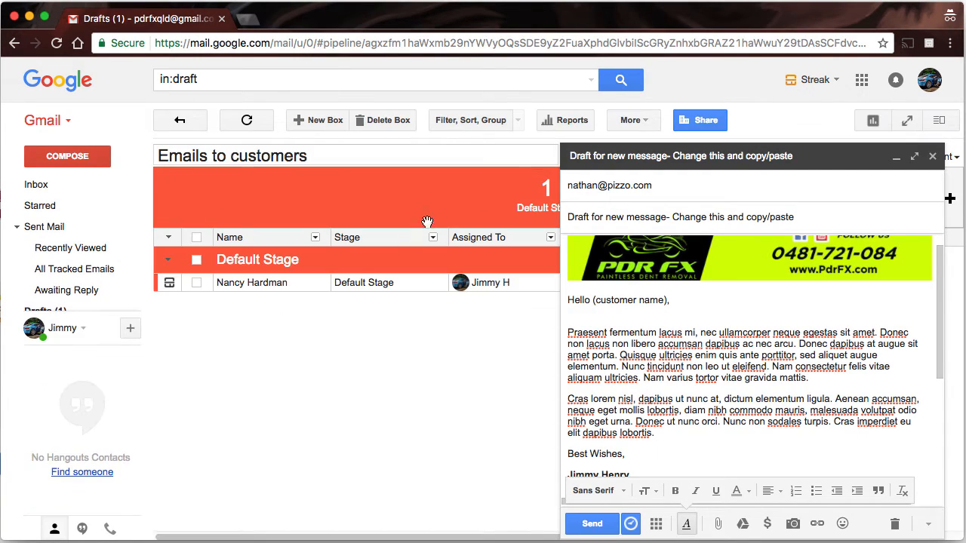
click(896, 157)
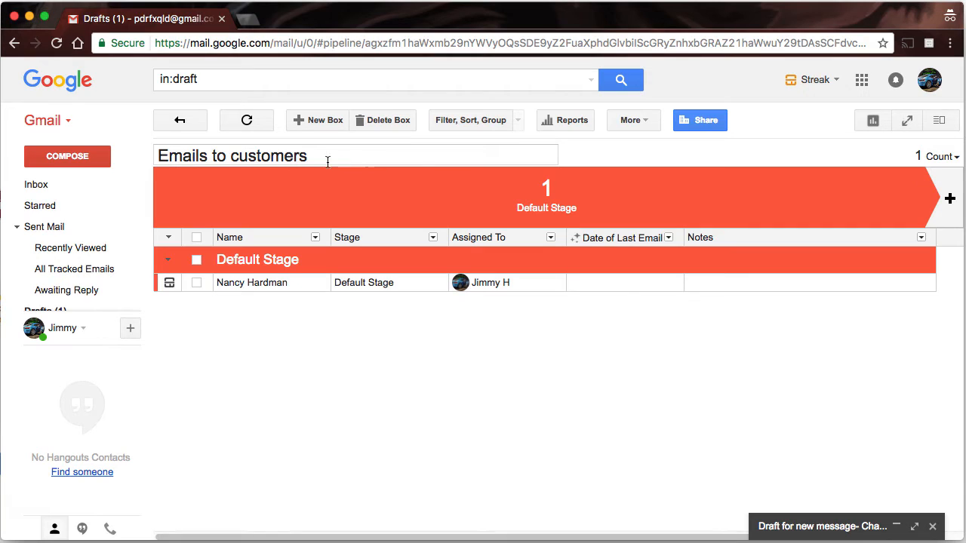
click(641, 124)
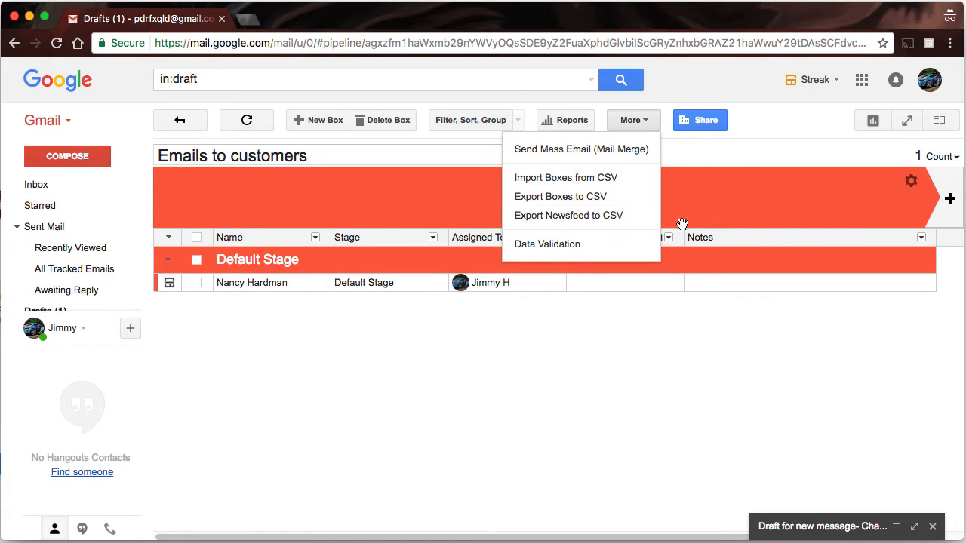
click(764, 208)
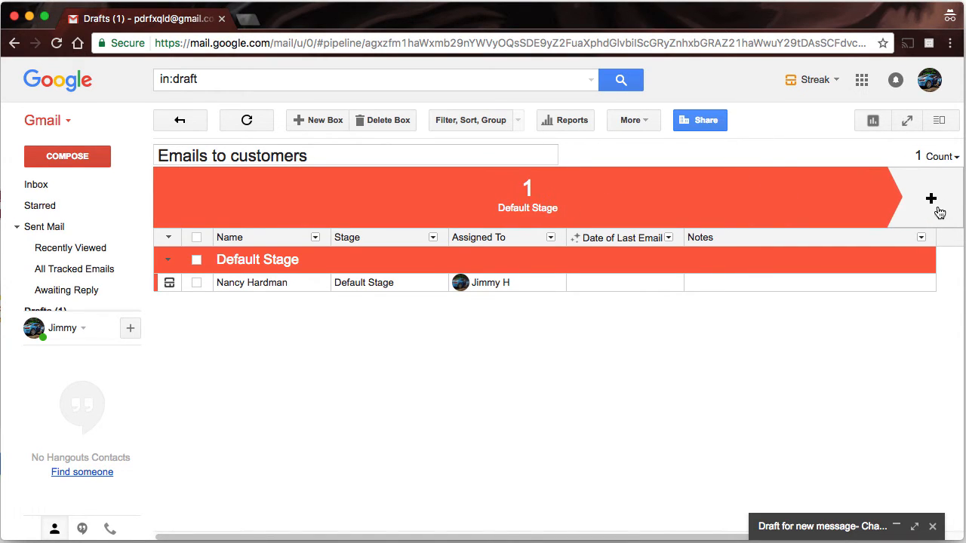
- Add a new Free form column named 'email' to the pipeline
click(943, 239)
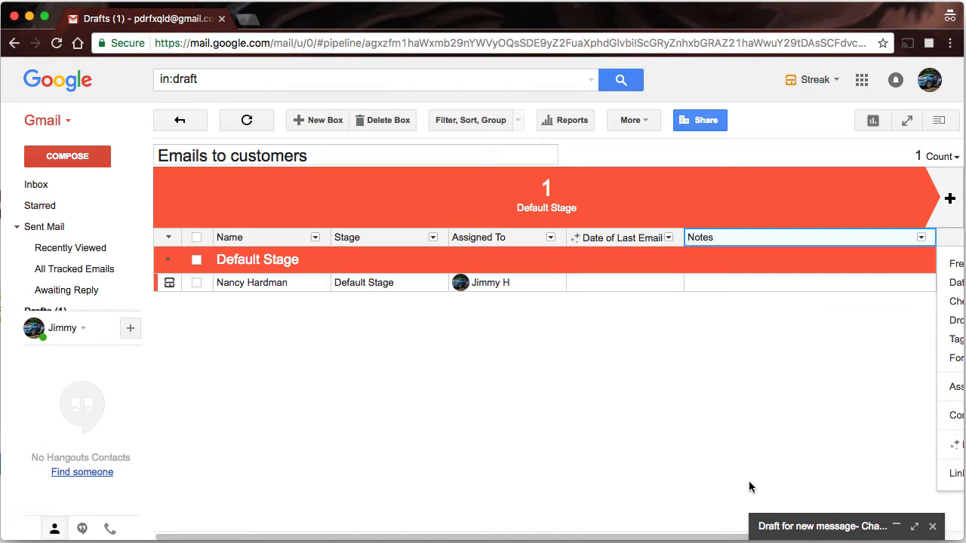
drag(601, 539, 769, 541)
click(824, 241)
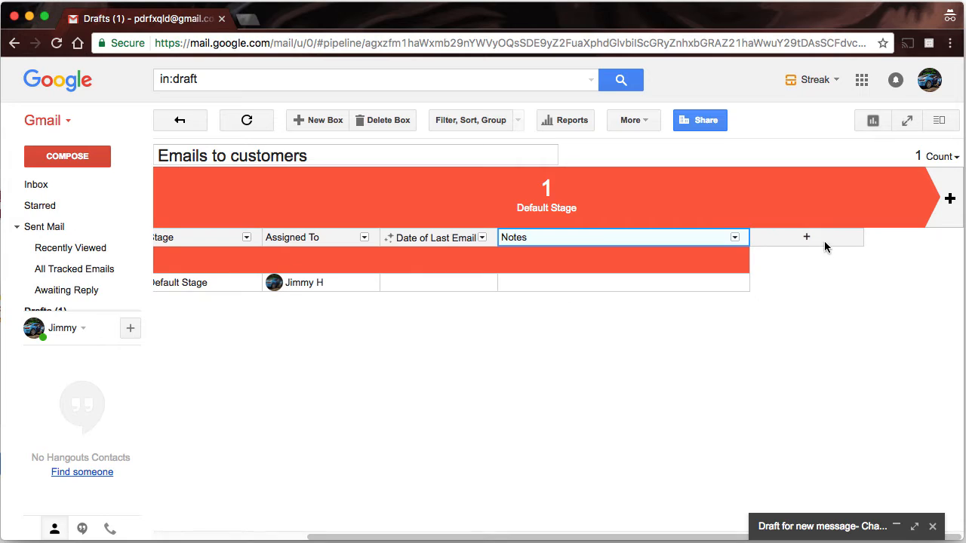
click(816, 237)
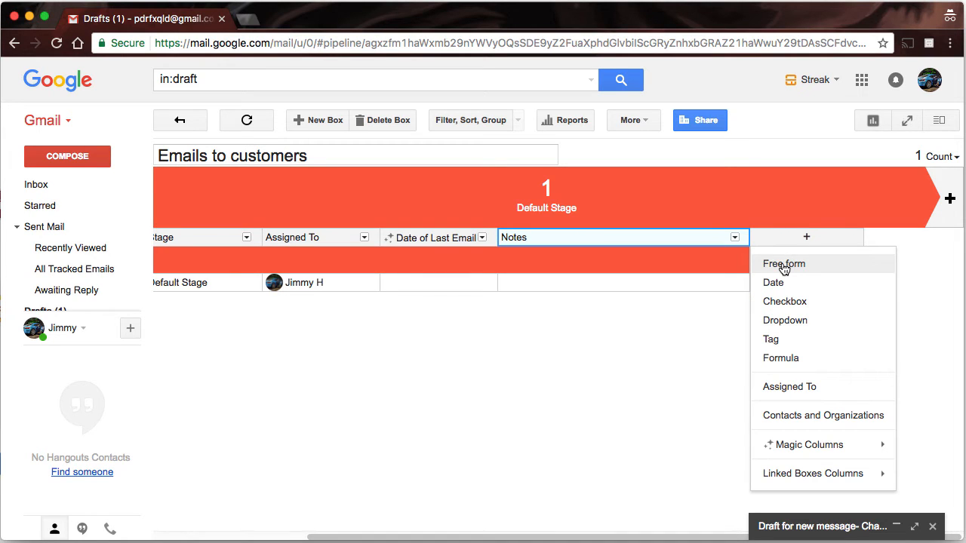
click(783, 265)
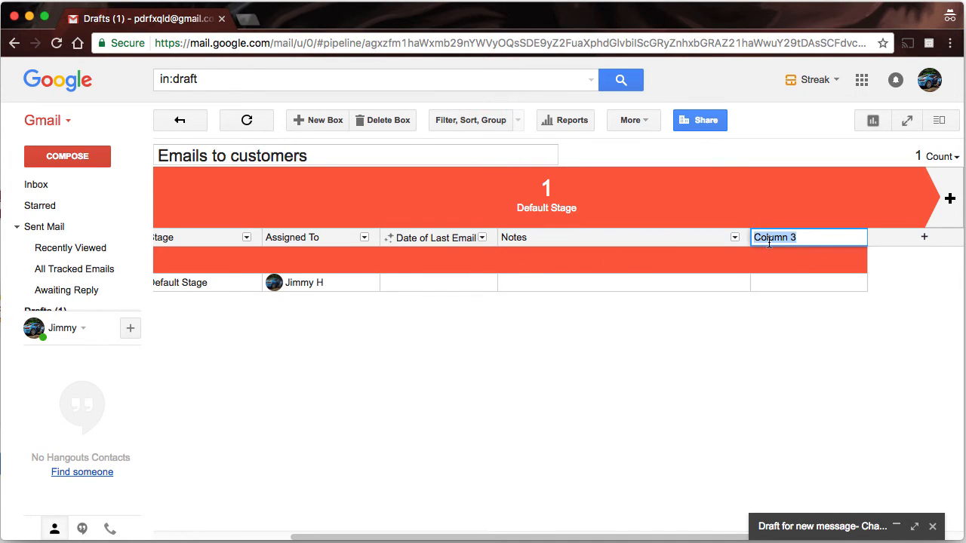
text(email)
key(Return)
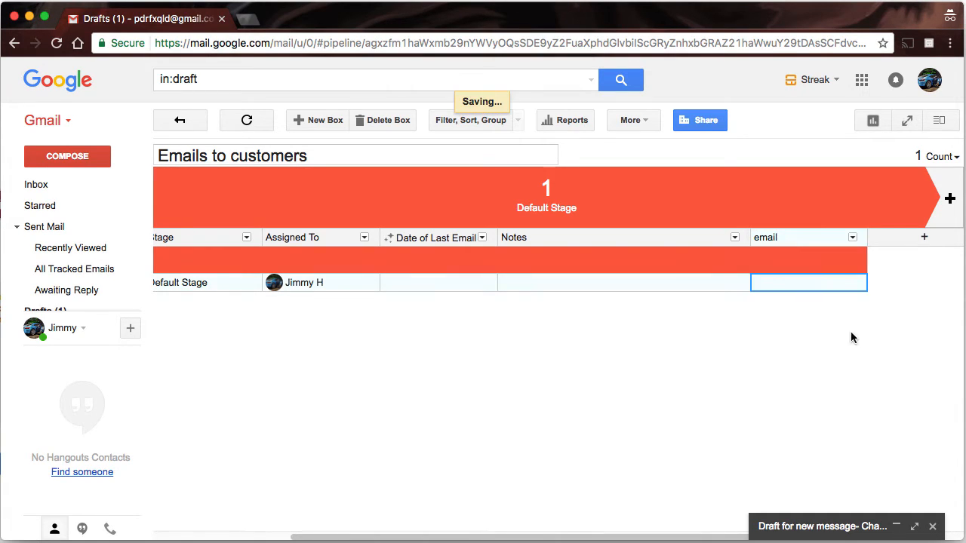
- Move the email column so it sits directly after the Name column
drag(792, 240, 296, 236)
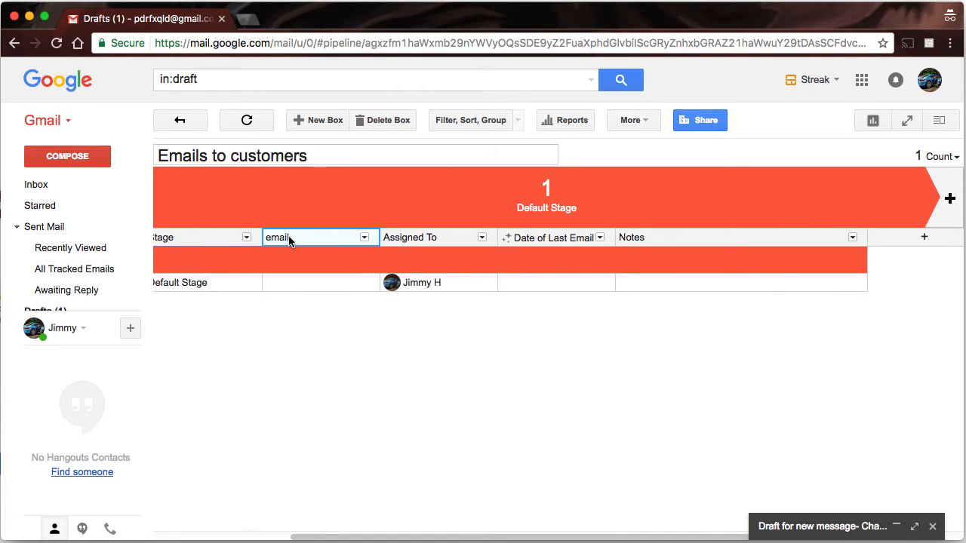
scroll(528, 257, left, 5)
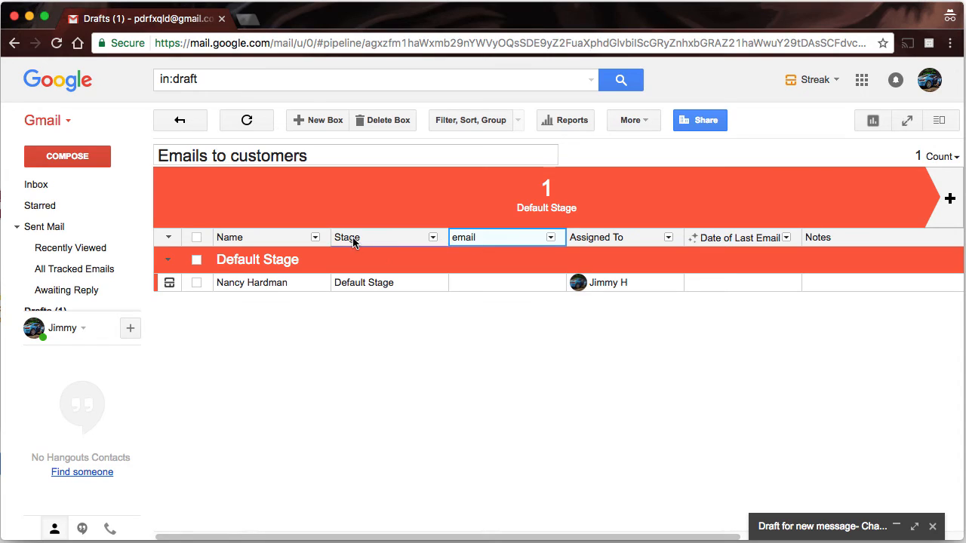
drag(498, 243, 341, 243)
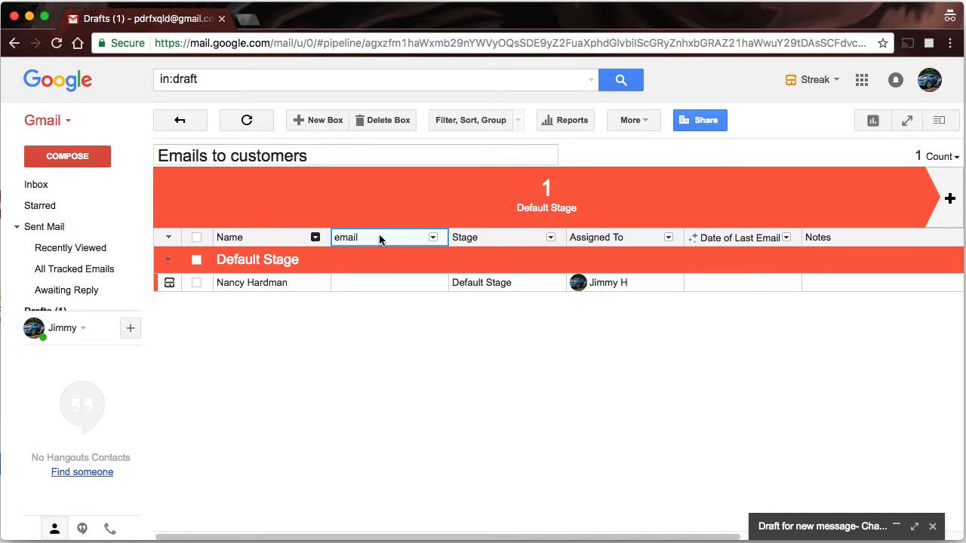
- Replace the box's existing Name with the new customer's full name
click(353, 279)
click(282, 285)
click(284, 284)
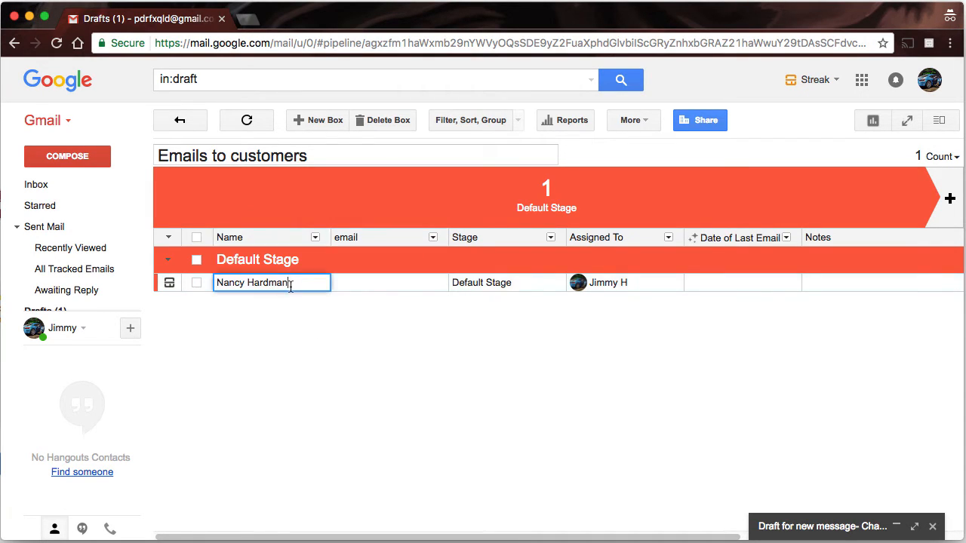
drag(290, 284, 203, 272)
key(Tab)
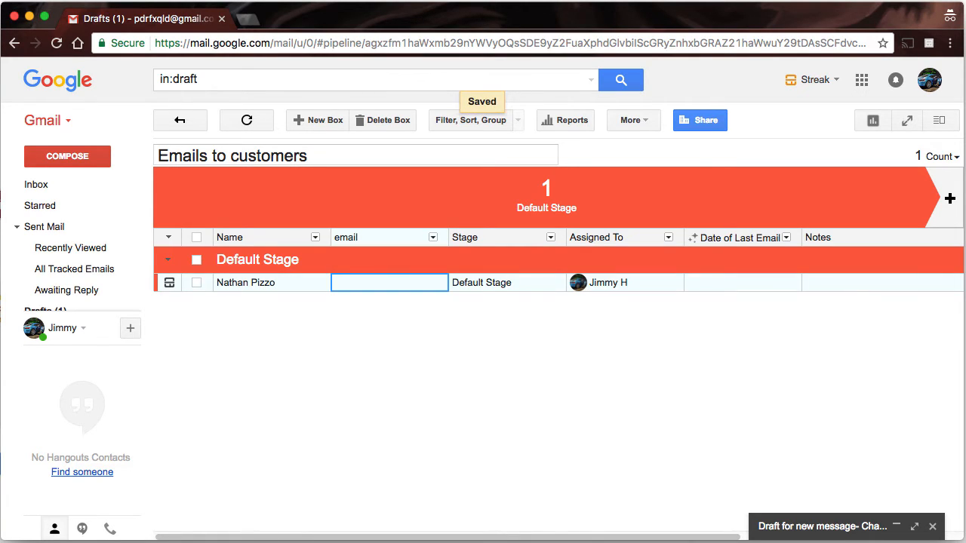
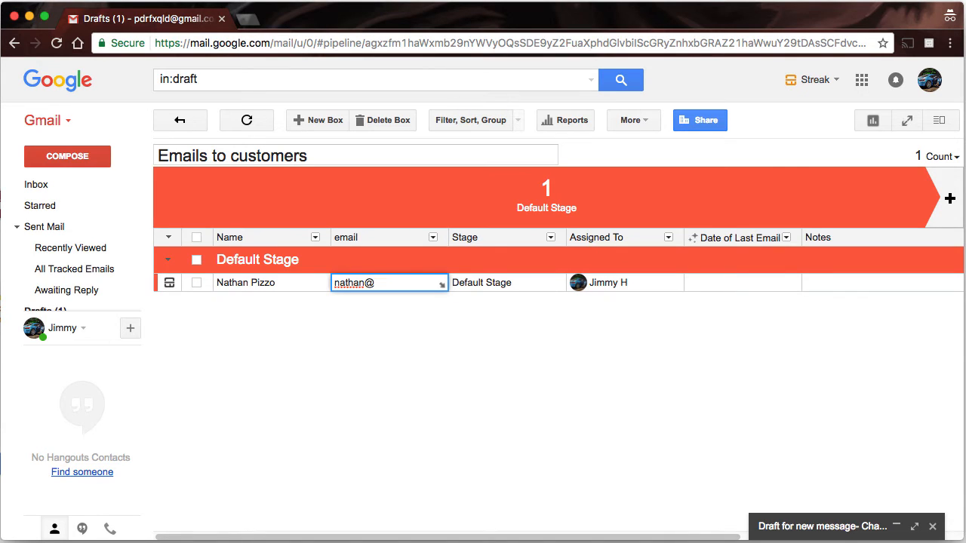
- Enter the customer's e-mail address in the email column
key(Tab)
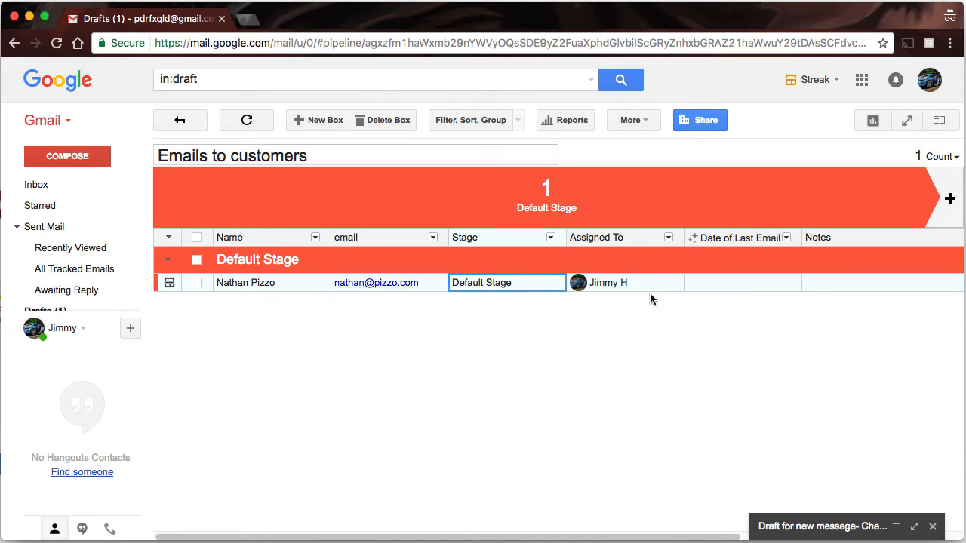
click(614, 283)
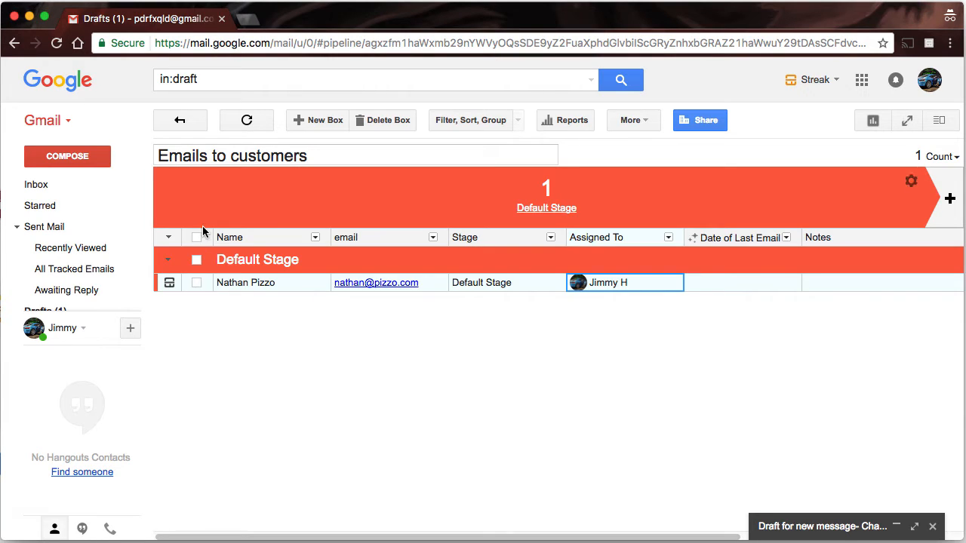
- Select all pipeline boxes and start a Send Mass Email (Mail Merge) message, continuing to compose
click(196, 282)
click(197, 240)
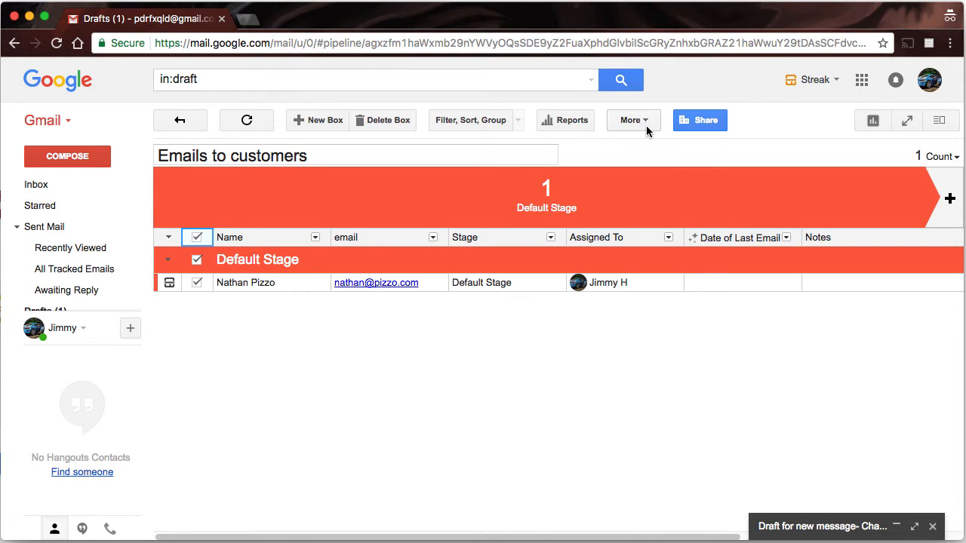
click(645, 122)
click(554, 153)
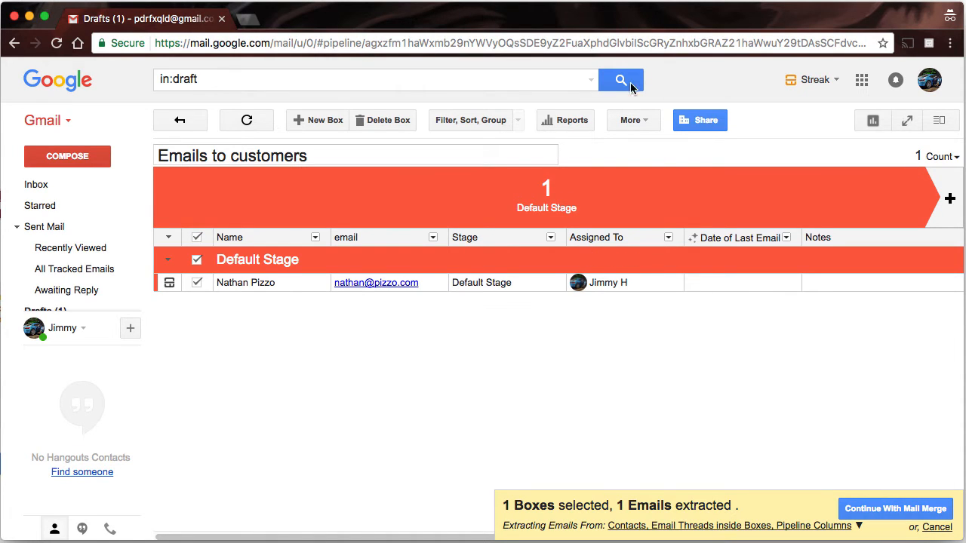
click(635, 125)
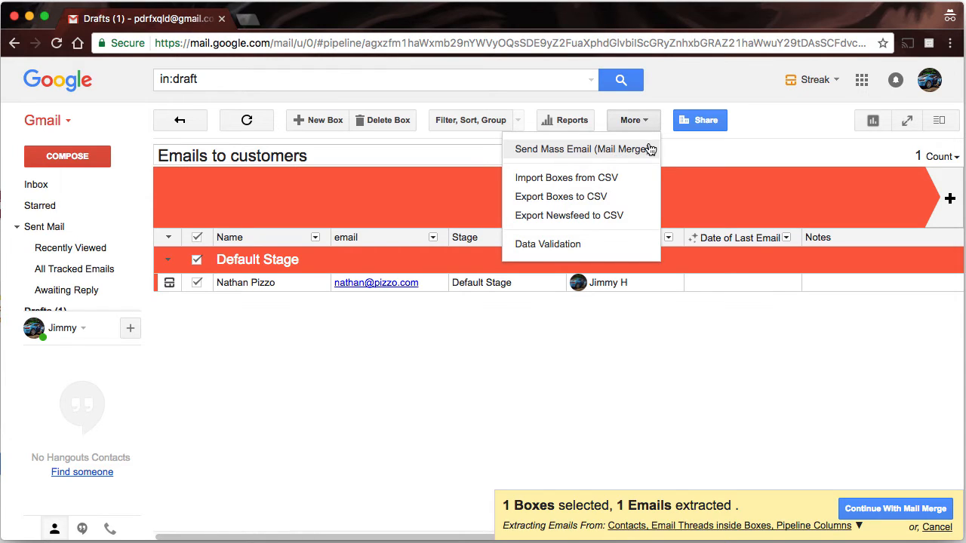
click(885, 511)
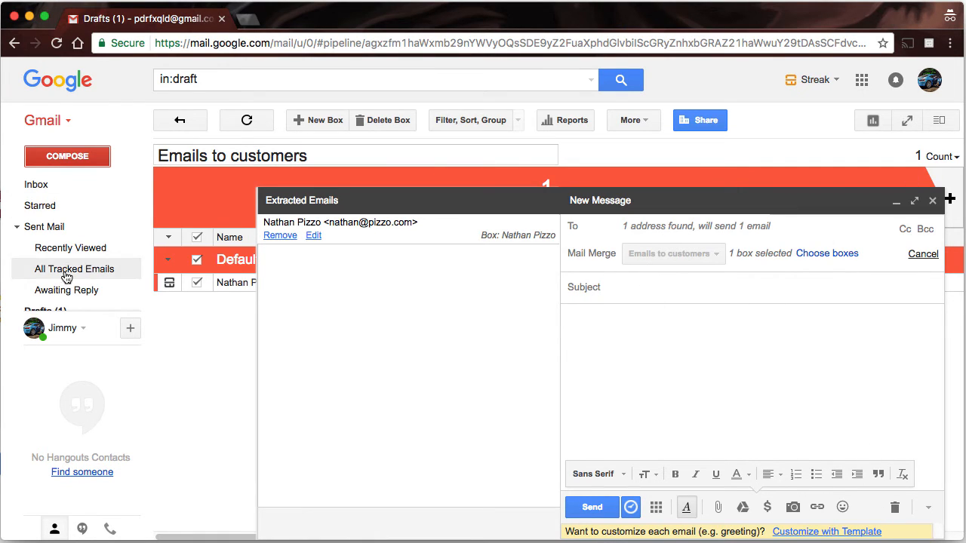
- Open the PDR FX template draft and copy its whole body, with the mail merge minimized
mouse_move(50, 326)
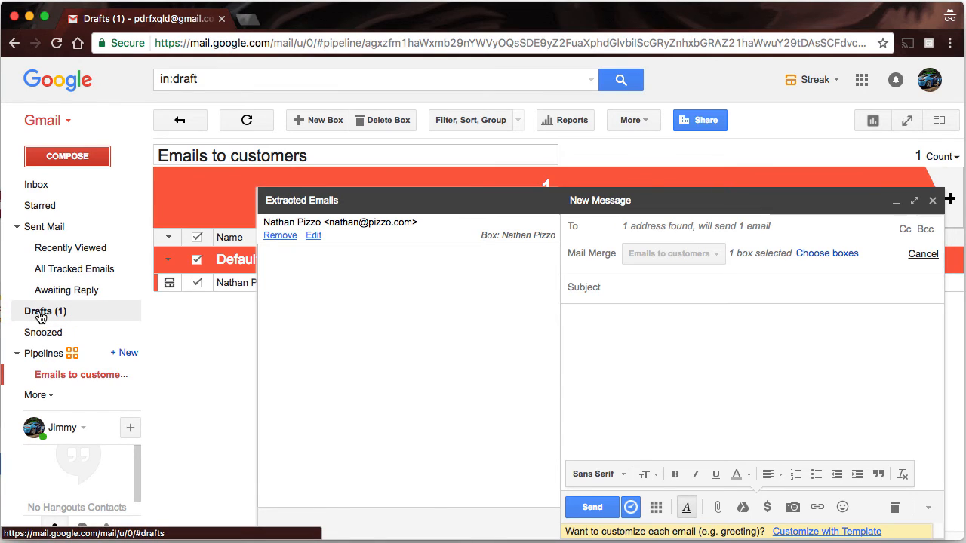
click(41, 315)
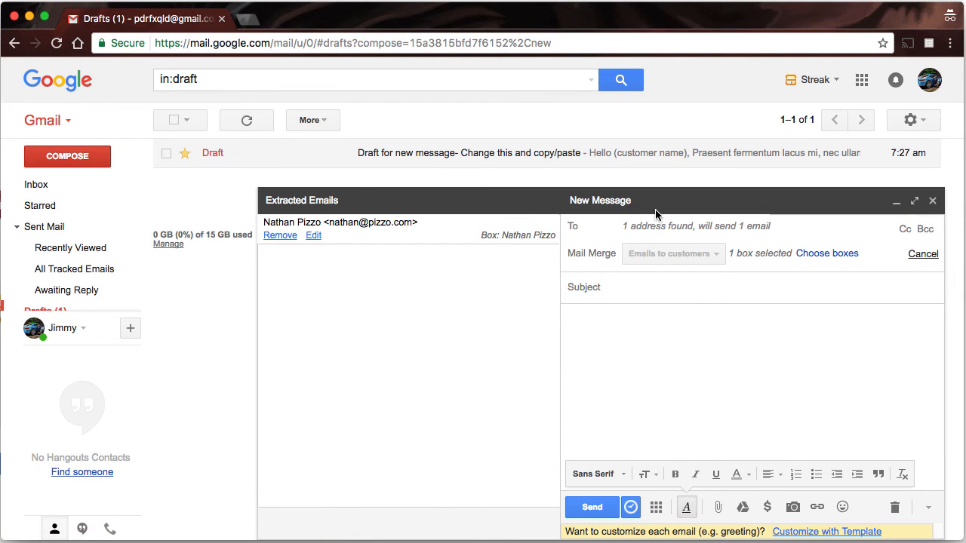
mouse_move(50, 314)
click(893, 203)
click(623, 527)
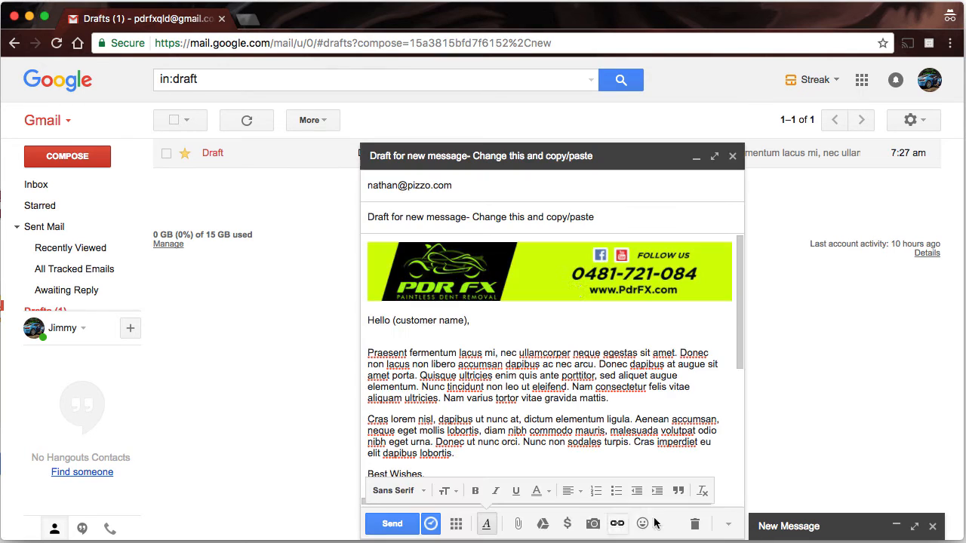
scroll(474, 395, down, 10)
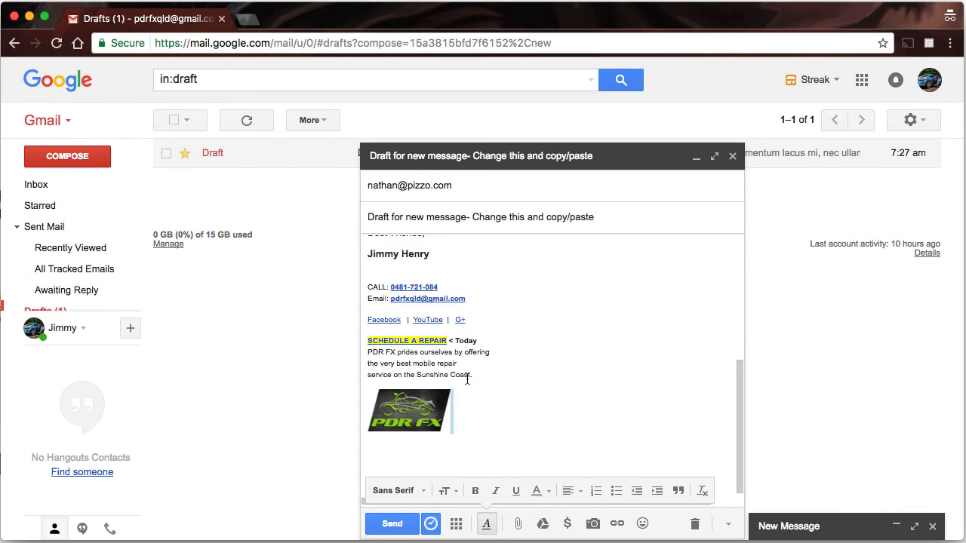
mouse_move(411, 375)
mouse_down()
mouse_move(317, 119)
mouse_move(307, 126)
mouse_up()
key(super+c)
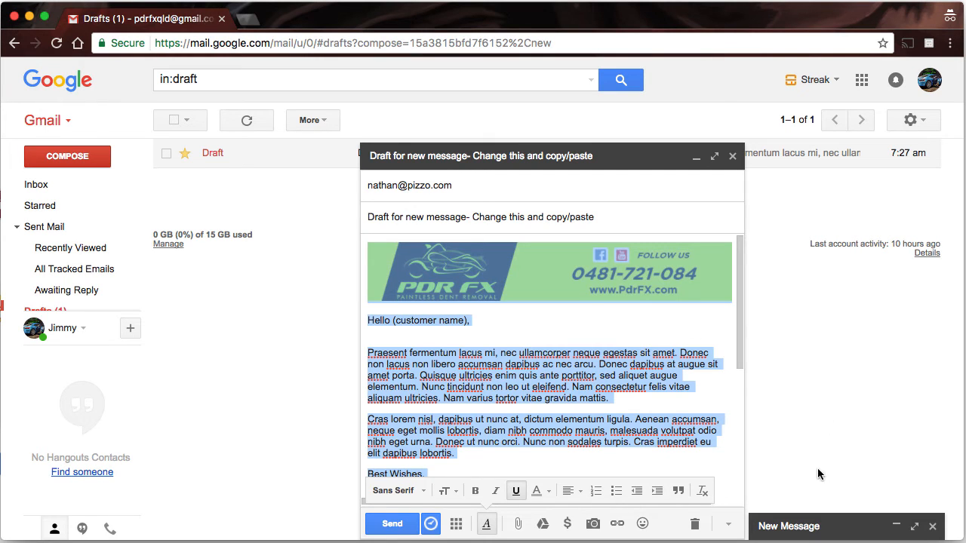
- Paste the copied template body into the mail-merge New Message
click(793, 526)
click(637, 327)
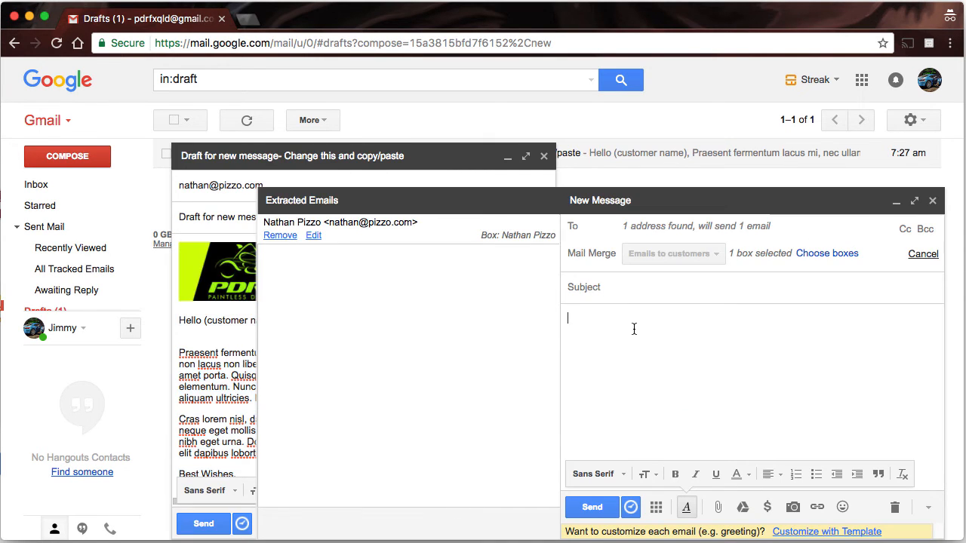
key(super+v)
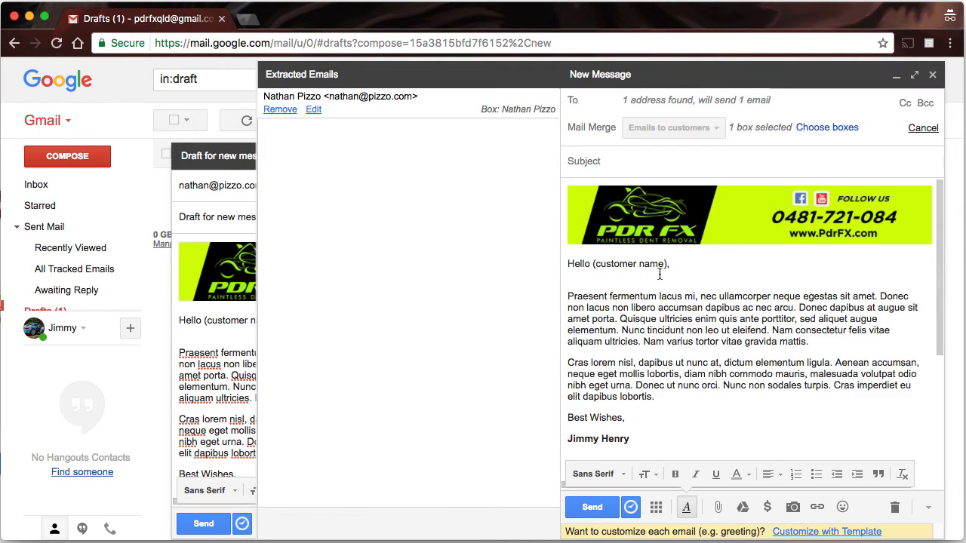
click(609, 163)
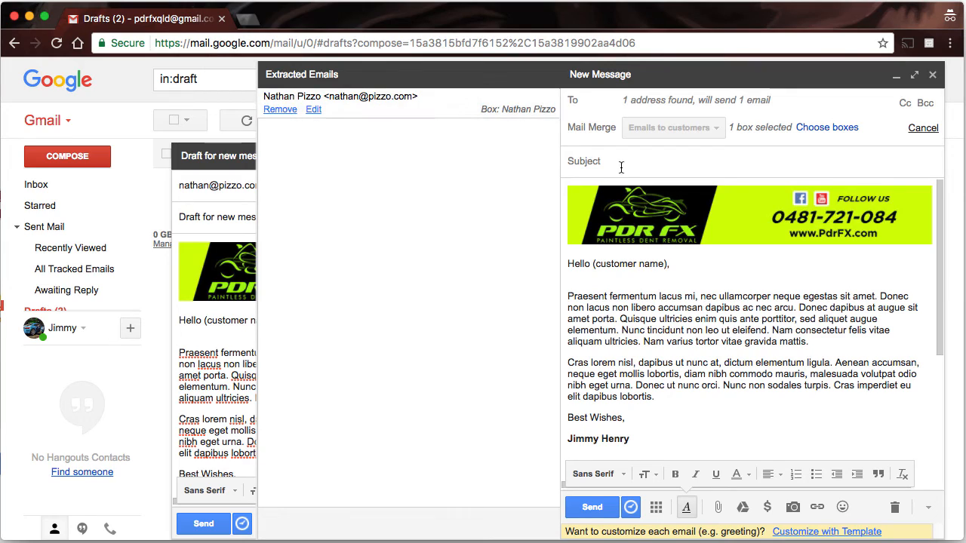
- Type the subject 'TEST Email to show system works', fixing the missing space
text(TEST Email to show syste)
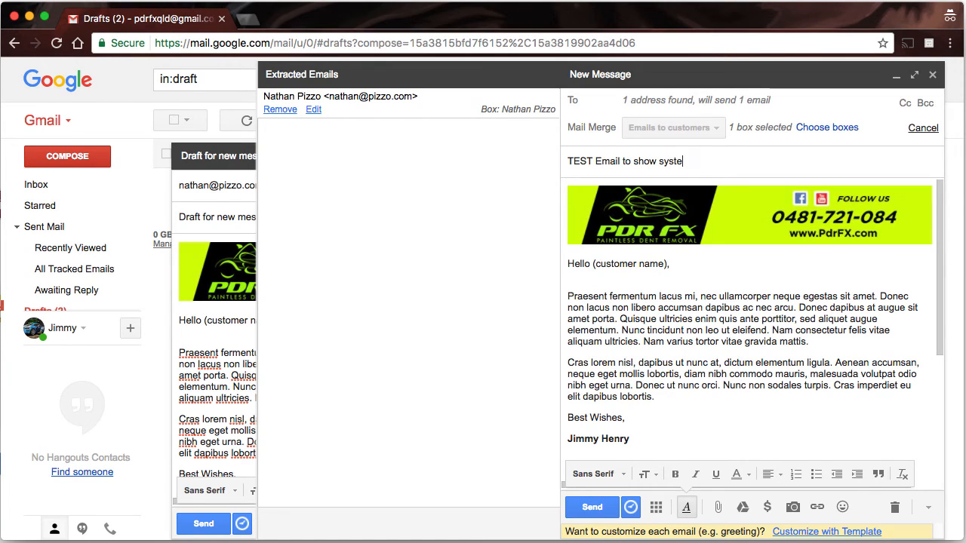
text(mworks)
key(BackSpace)
key(BackSpace)
key(BackSpace)
text(works)
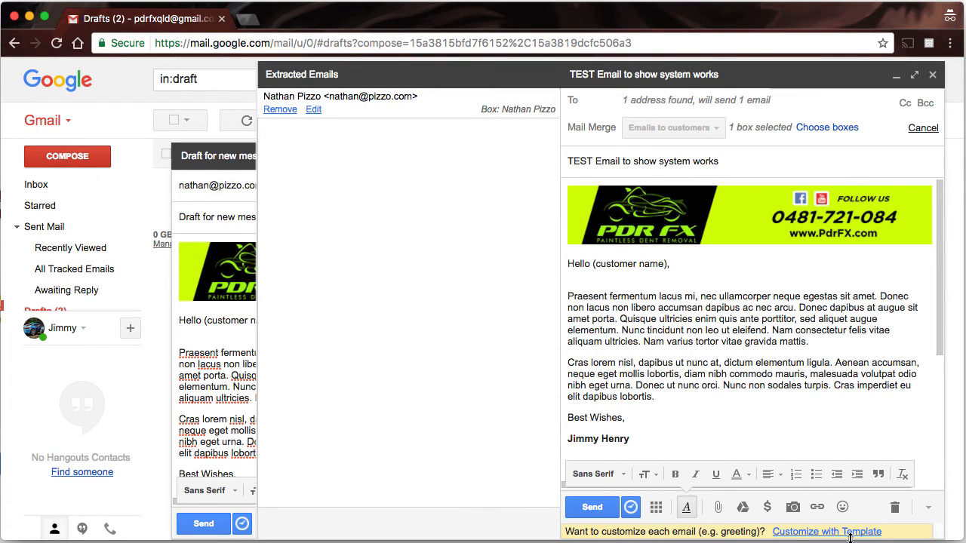
- Swap '(customer name)' in the greeting for the Name merge field, giving 'Hello {{field_Name}},'
click(796, 533)
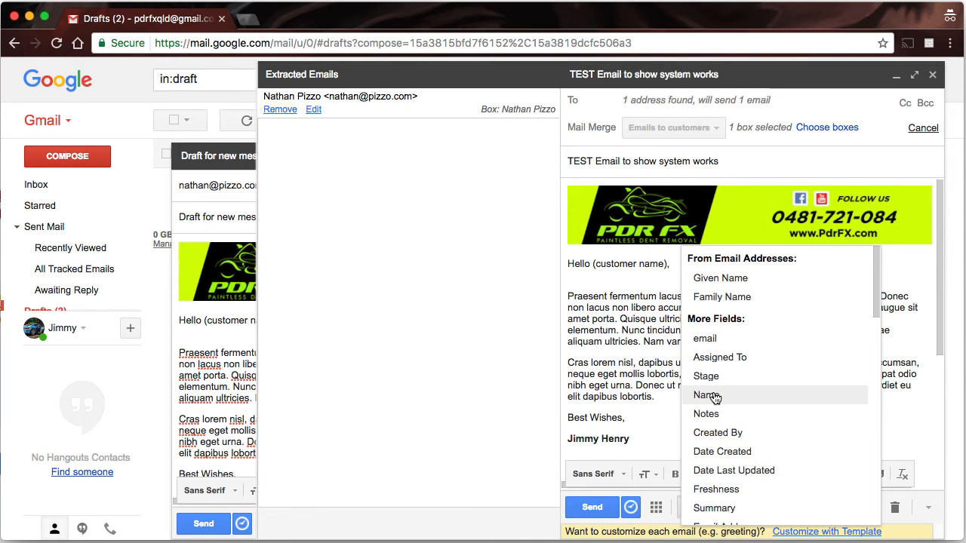
click(603, 264)
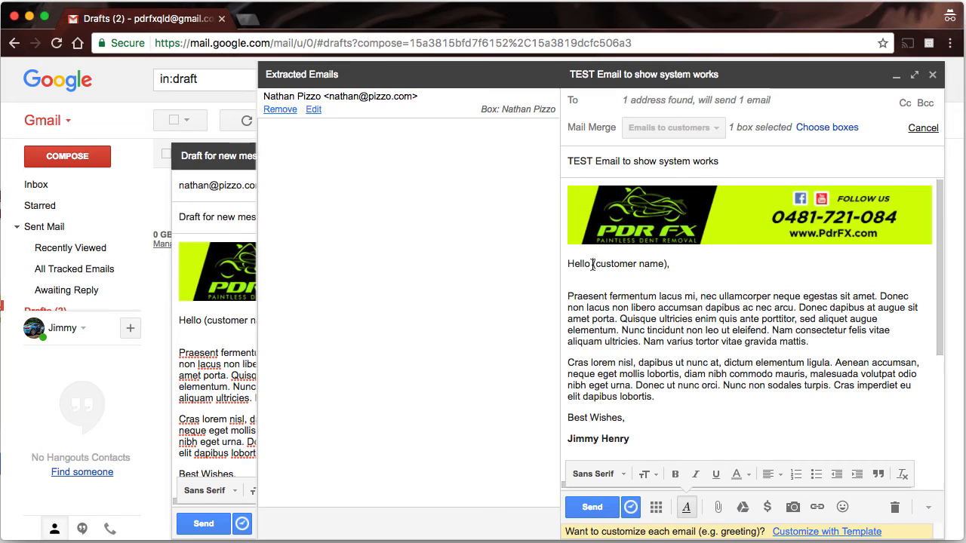
drag(593, 264, 665, 261)
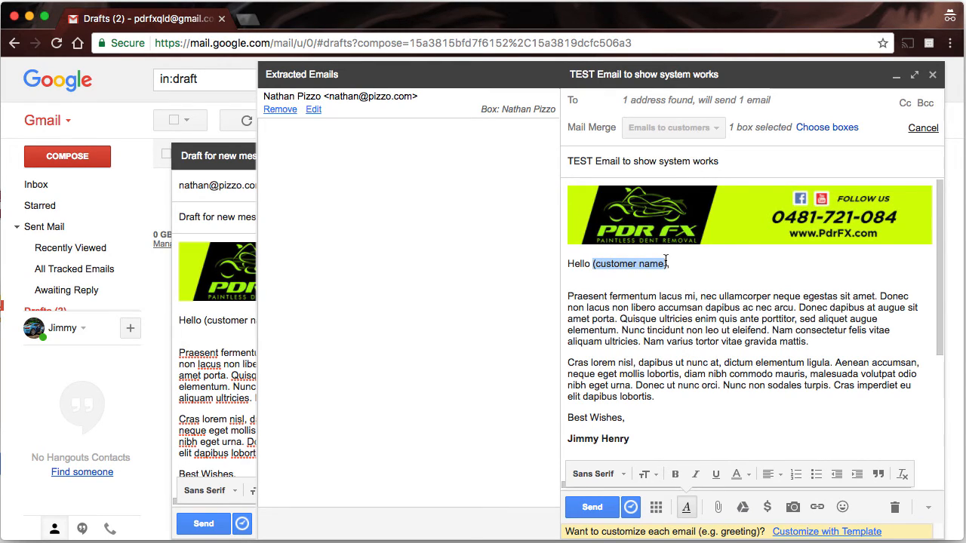
key(BackSpace)
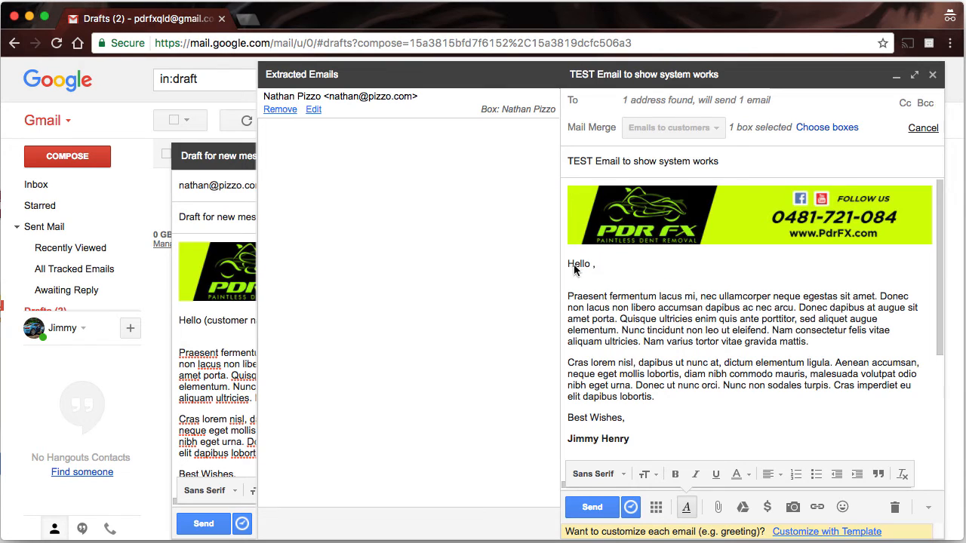
click(815, 533)
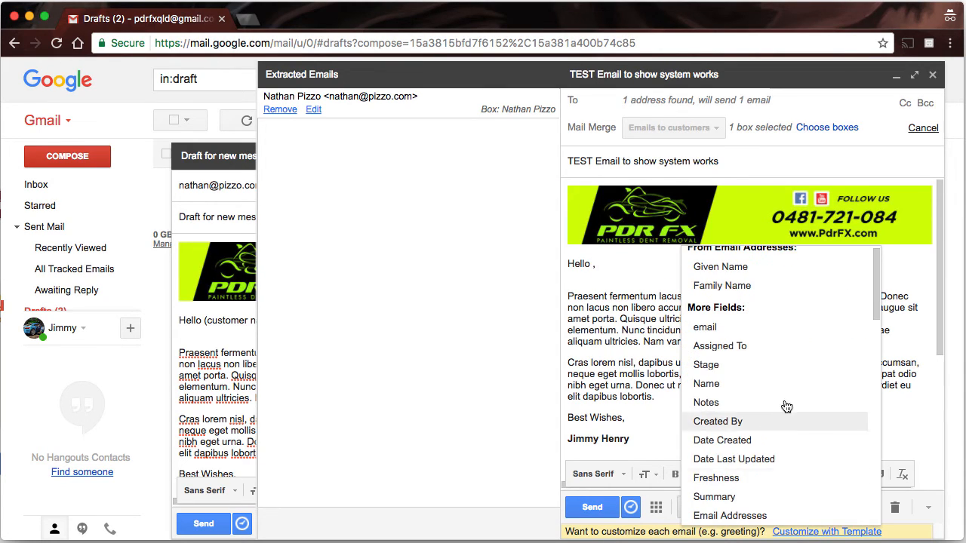
click(723, 387)
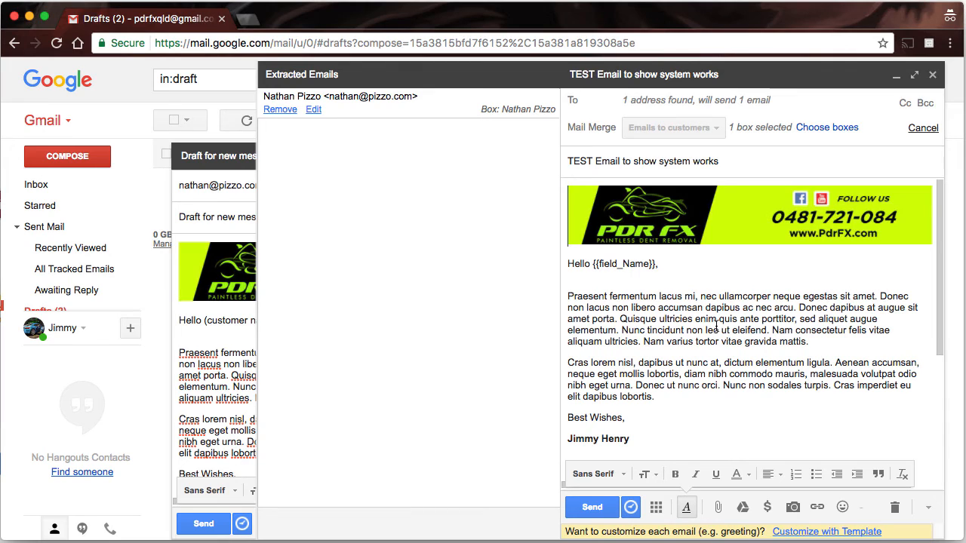
click(815, 532)
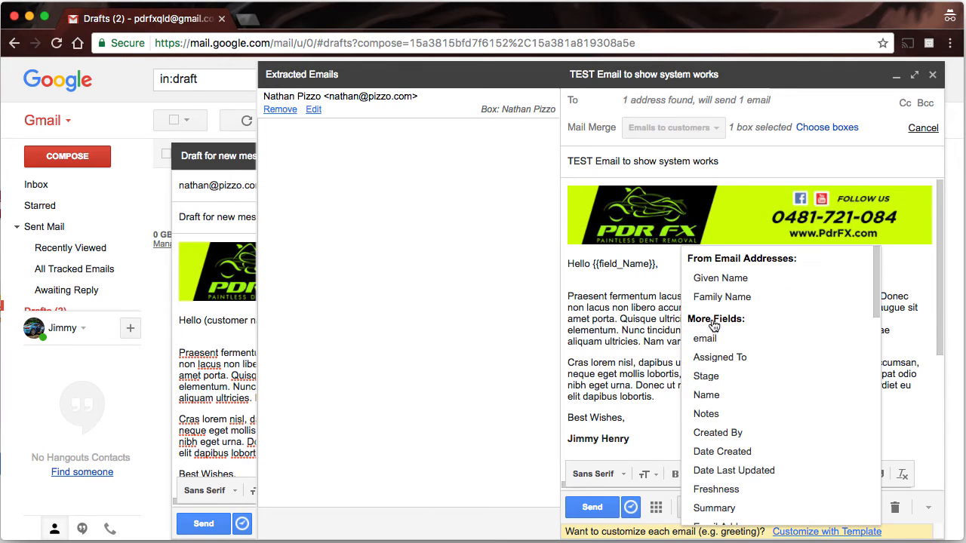
click(431, 300)
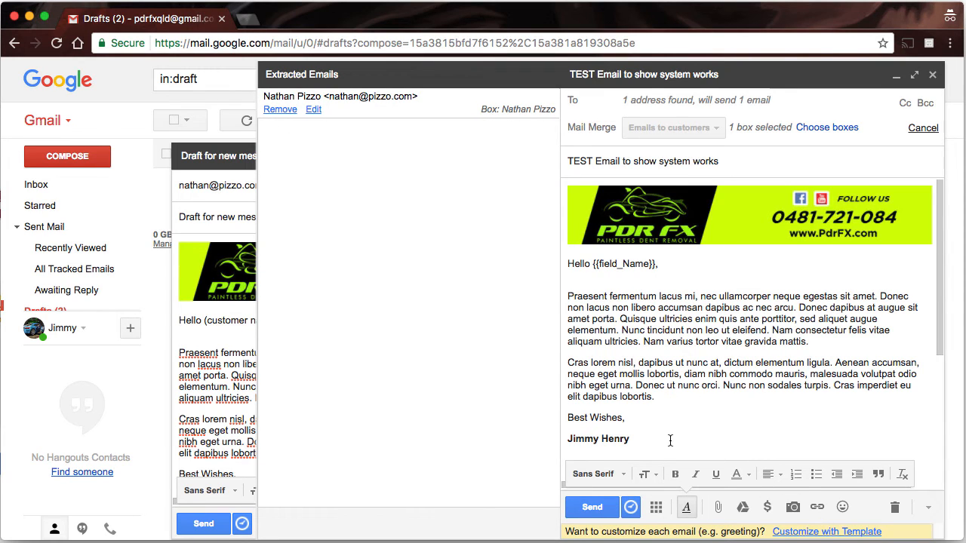
scroll(670, 441, down, 5)
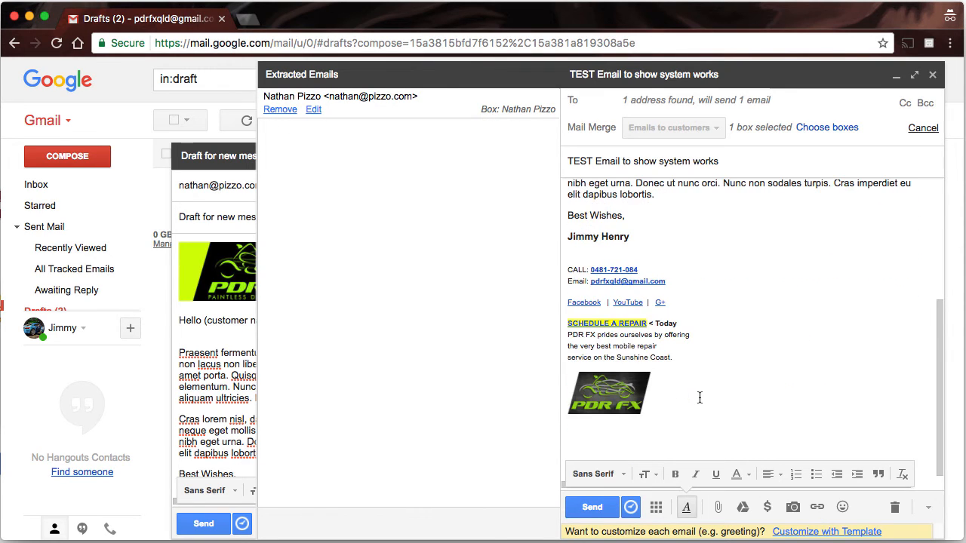
scroll(699, 397, up, 5)
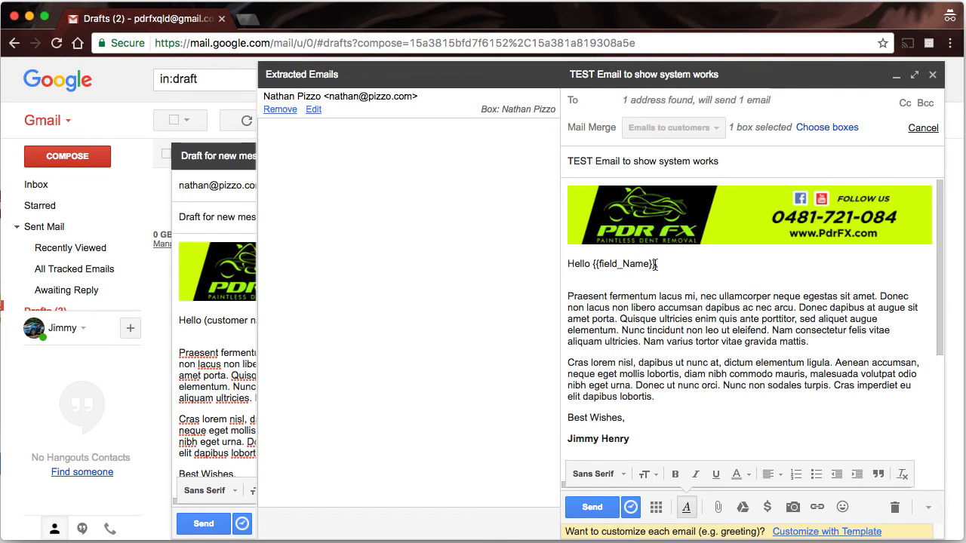
drag(654, 264, 596, 263)
scroll(677, 312, down, 1)
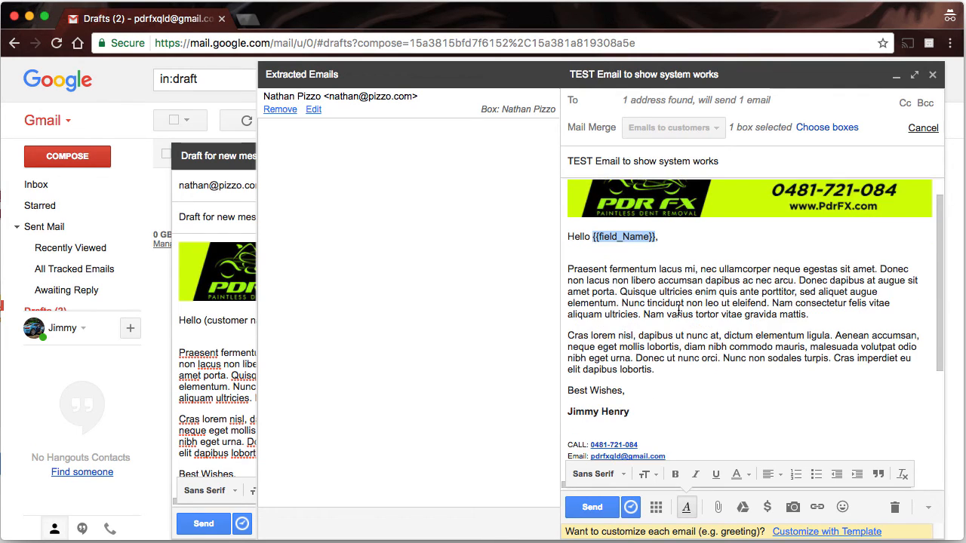
click(808, 311)
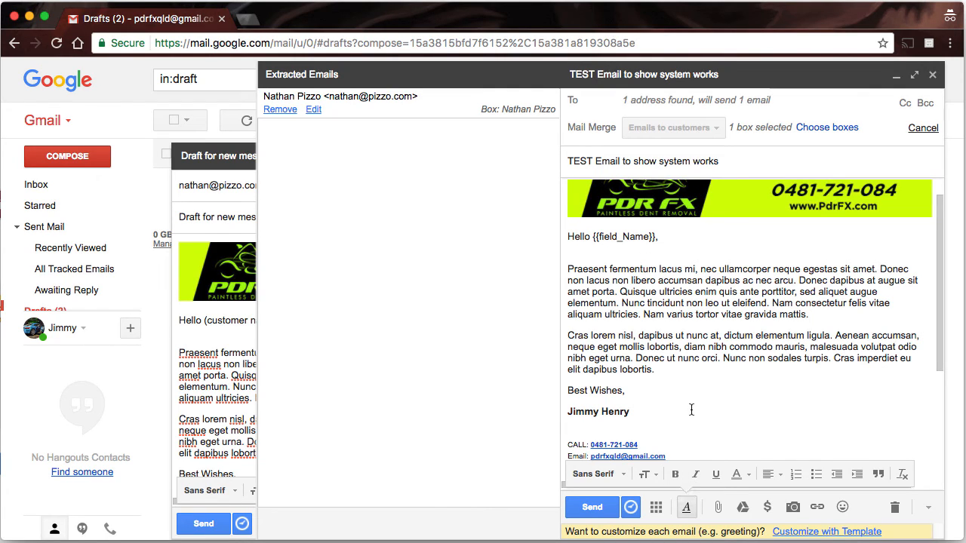
scroll(682, 427, down, 3)
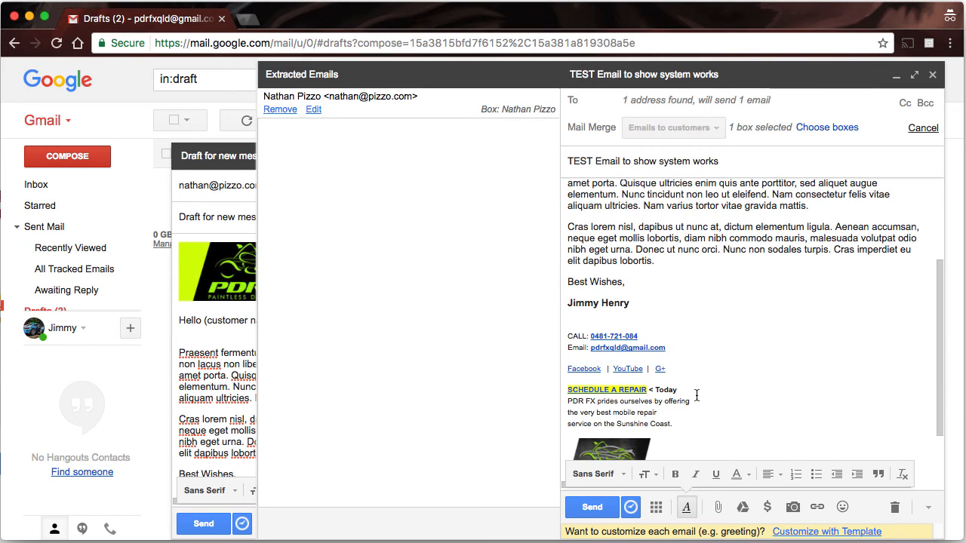
- Copy the signature's SCHEDULE A REPAIR line and paste it after the first body paragraph
drag(695, 390, 562, 388)
key(super+c)
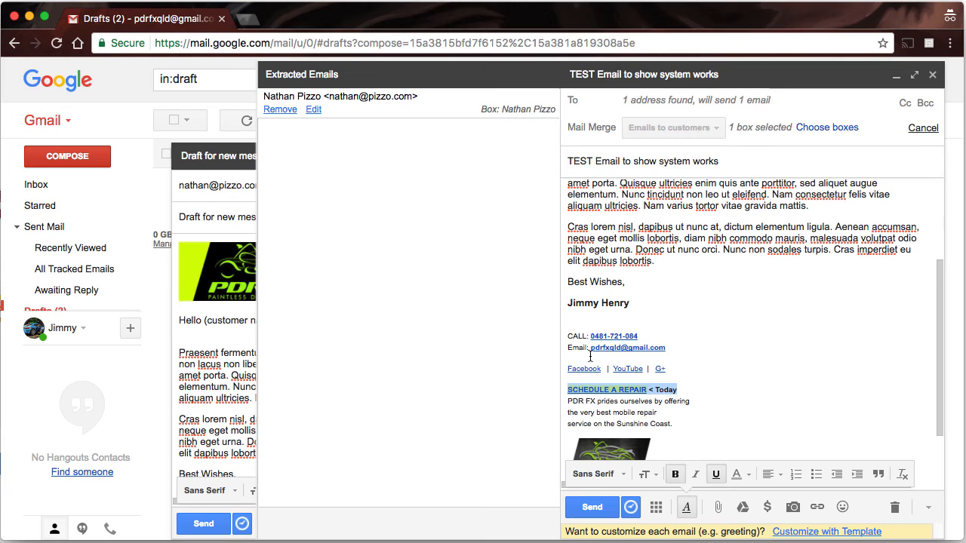
click(857, 208)
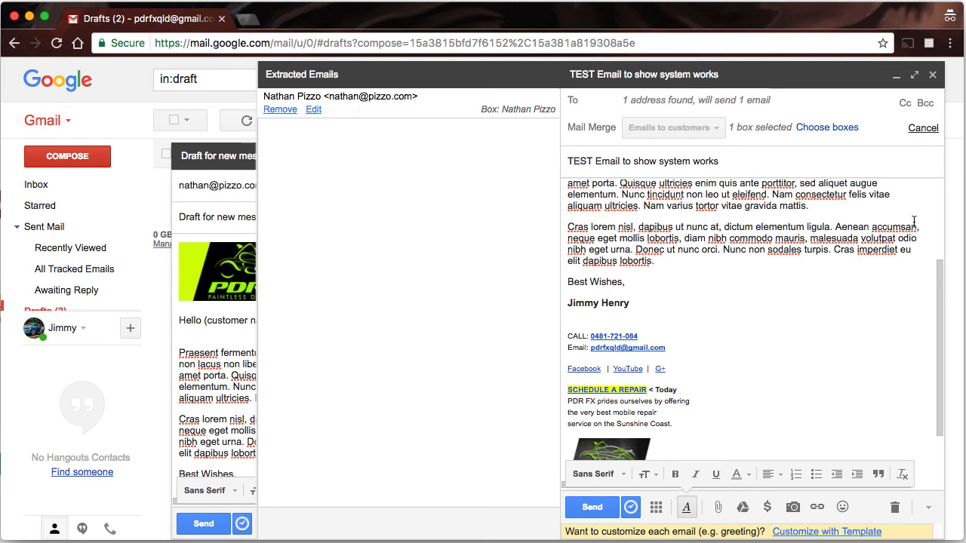
key(Return)
key(Return)
key(Return)
key(Return)
key(BackSpace)
key(BackSpace)
key(super+v)
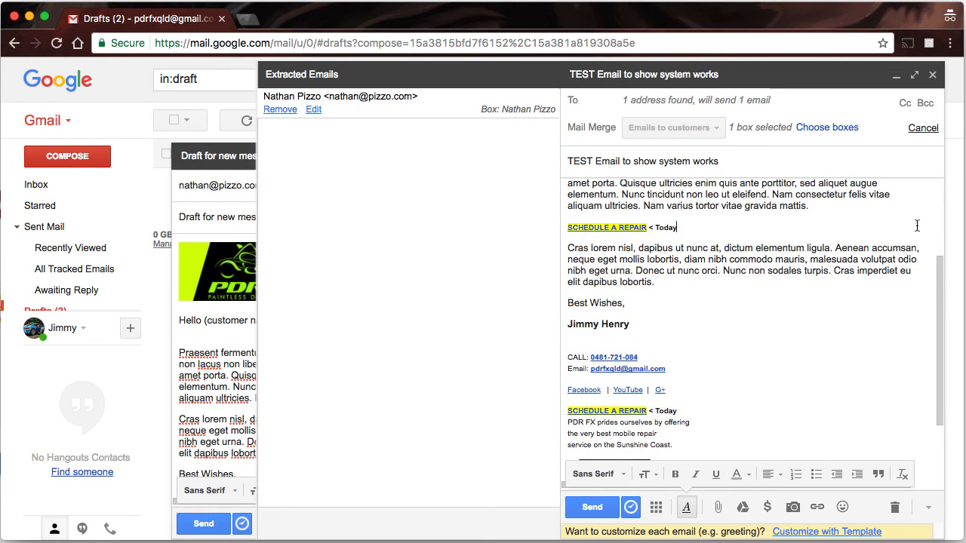
- Set the pasted SCHEDULE A REPAIR line to Huge size and review the finished message
drag(719, 234, 530, 219)
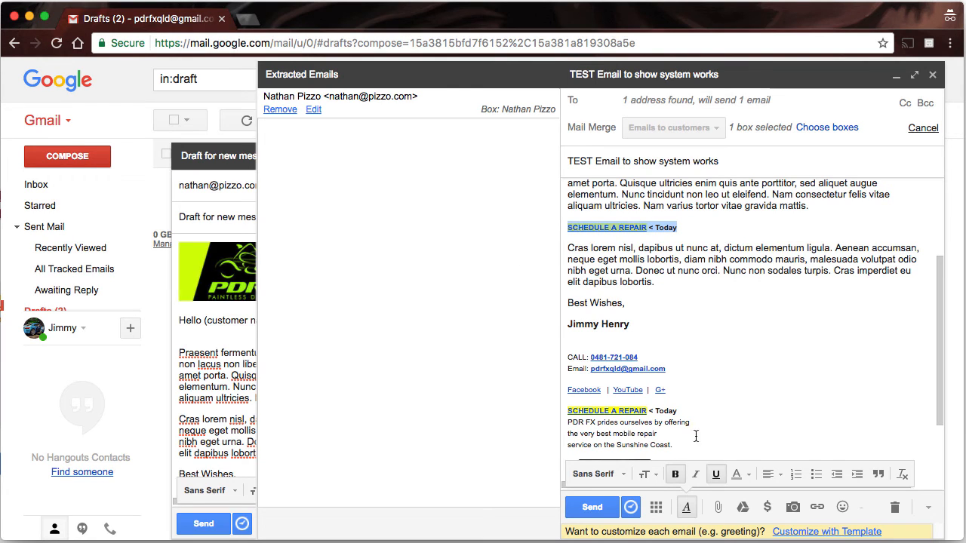
click(647, 475)
click(671, 442)
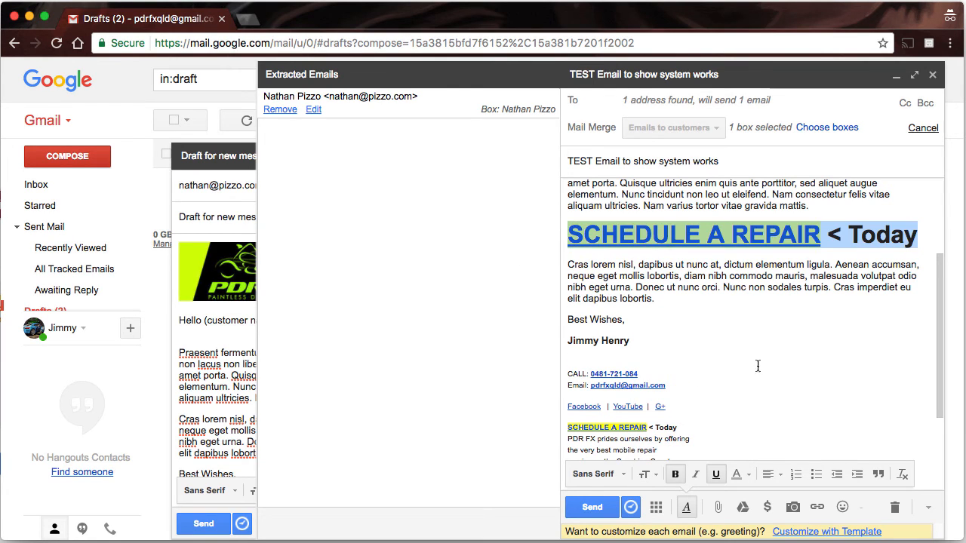
click(788, 327)
scroll(768, 288, up, 5)
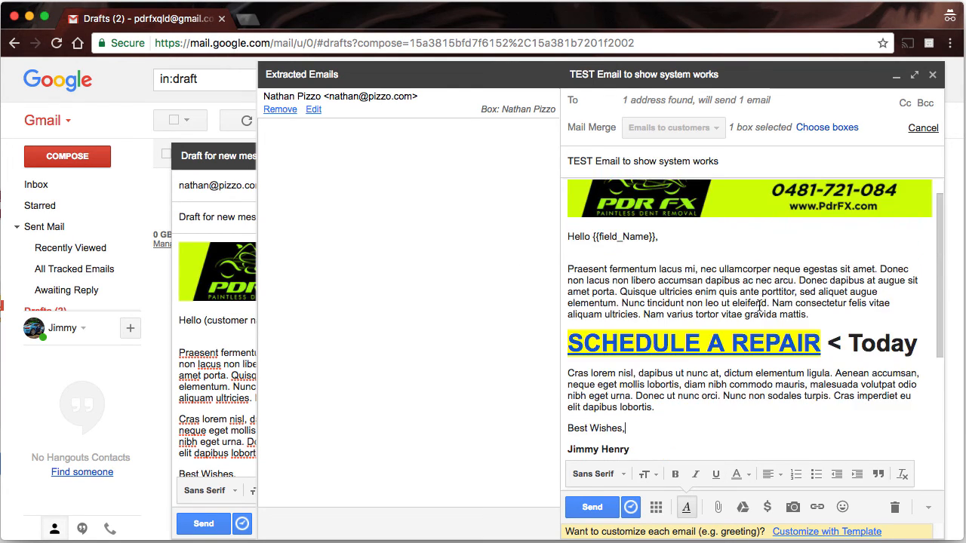
scroll(757, 394, down, 6)
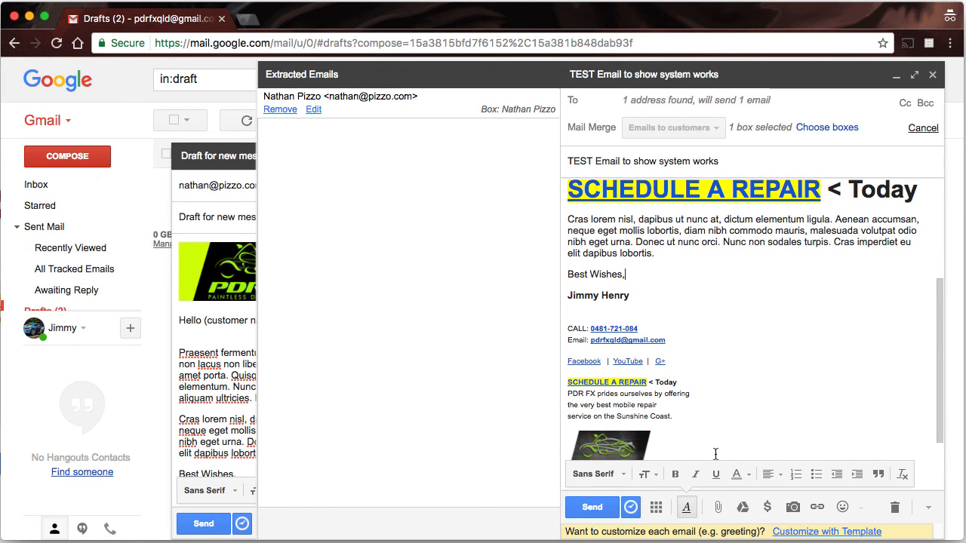
scroll(798, 380, down, 2)
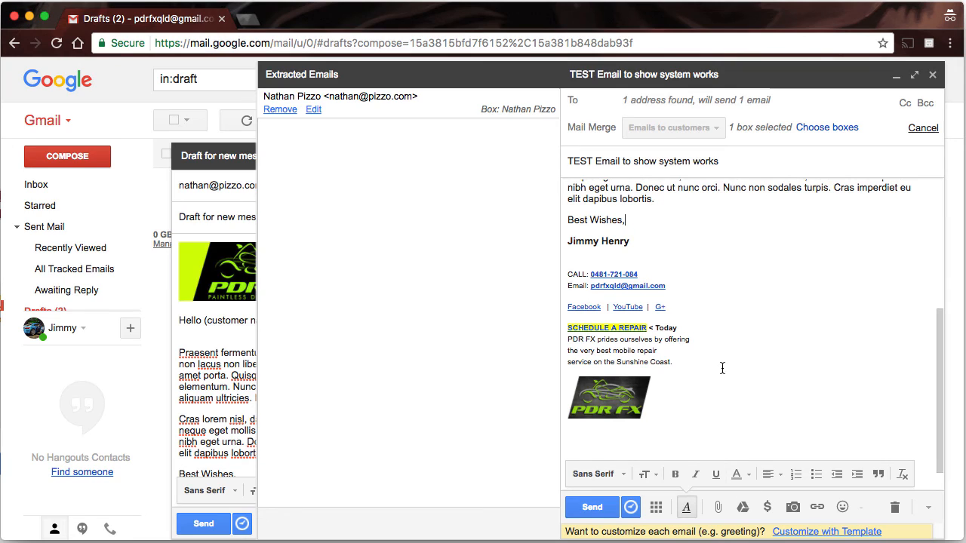
scroll(692, 325, up, 4)
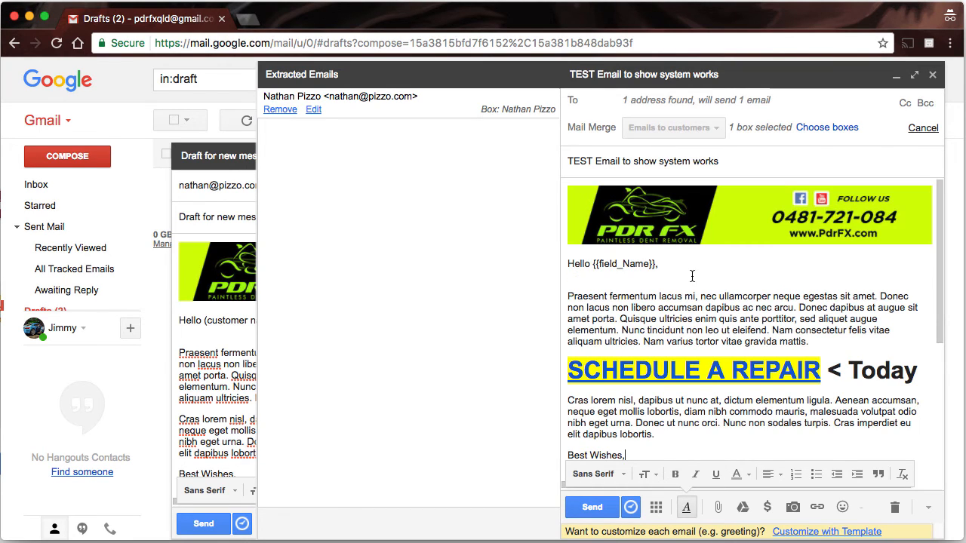
scroll(691, 276, down, 1)
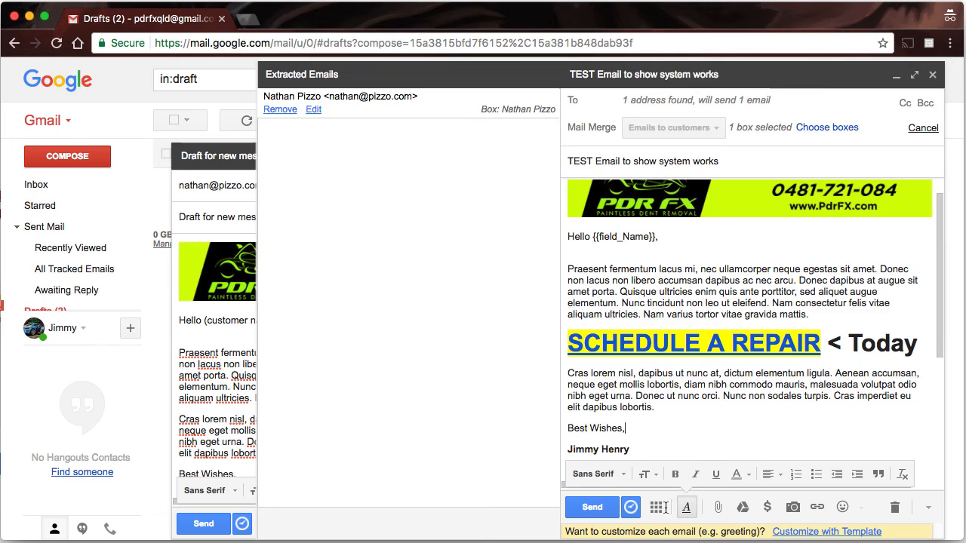
- Send the personalised mail merge and dismiss the report confirming 1 email sent with 0 errors
click(592, 507)
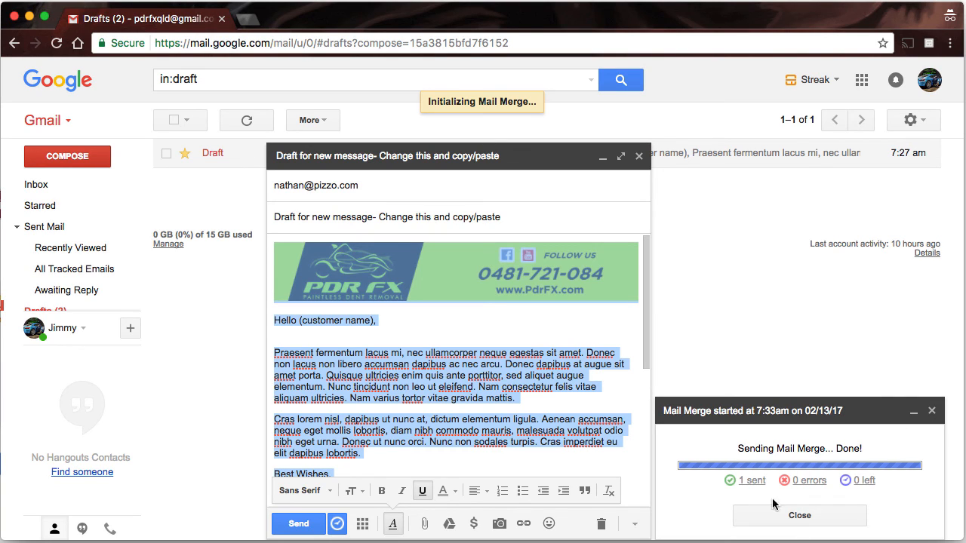
click(800, 516)
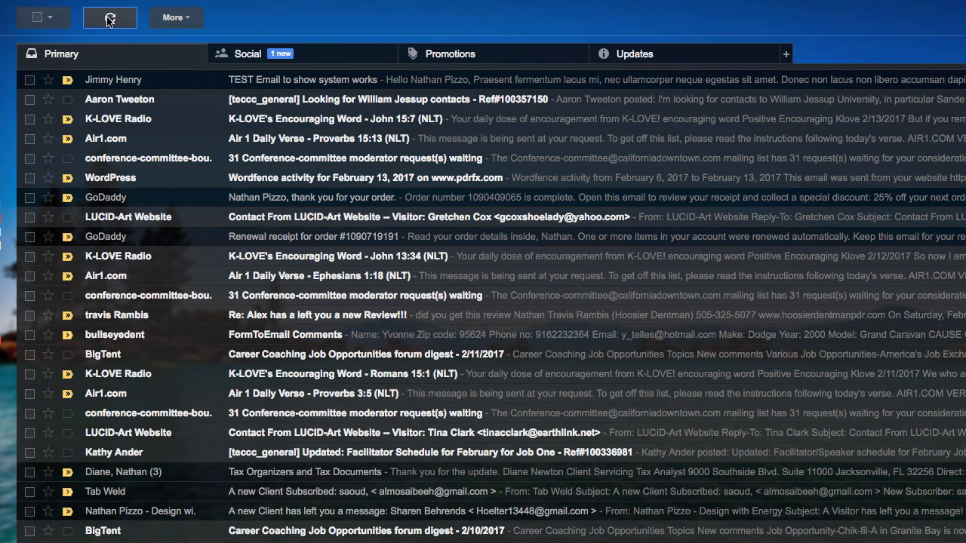
- Refresh the inbox and open 'Test 2 - recreated from new draft message' to check its personalised greeting
click(109, 19)
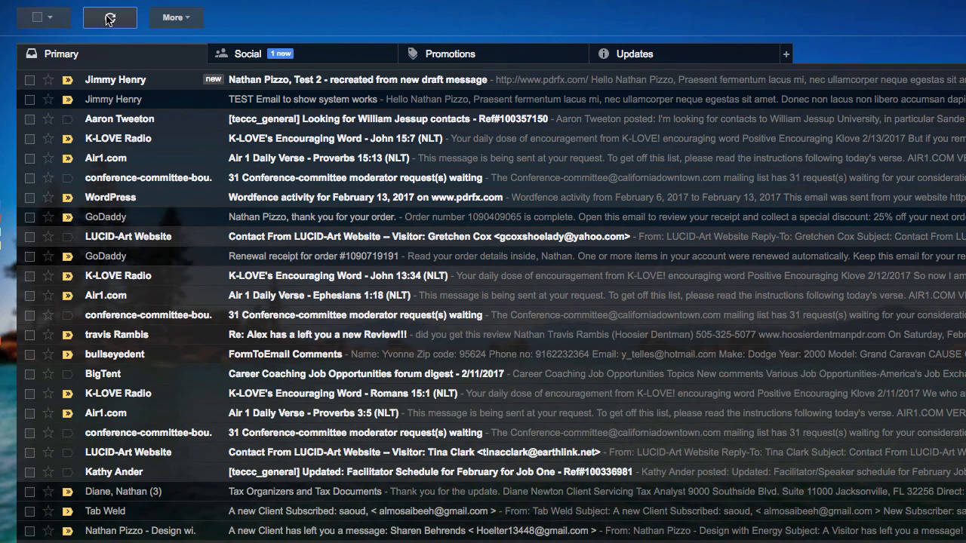
click(193, 80)
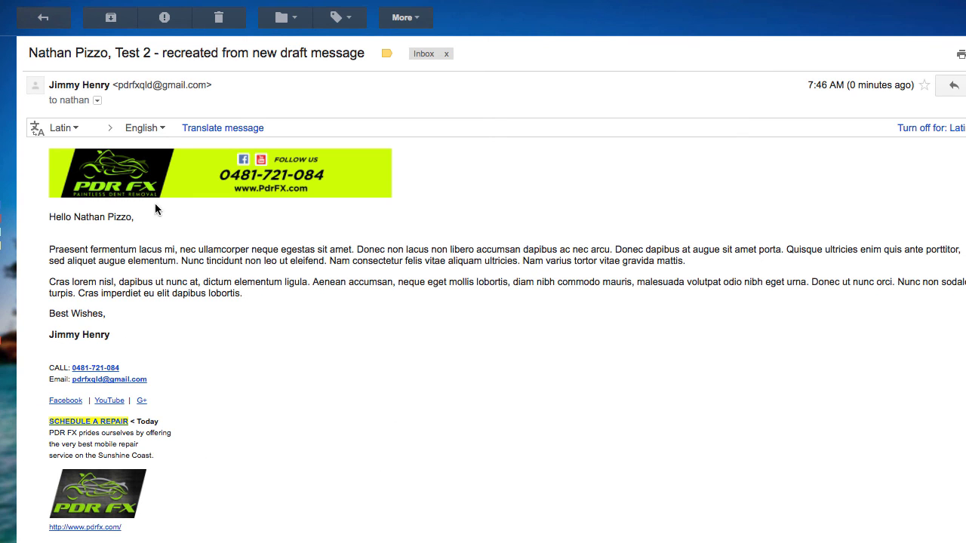
scroll(253, 377, down, 3)
scroll(294, 374, up, 3)
scroll(260, 317, down, 3)
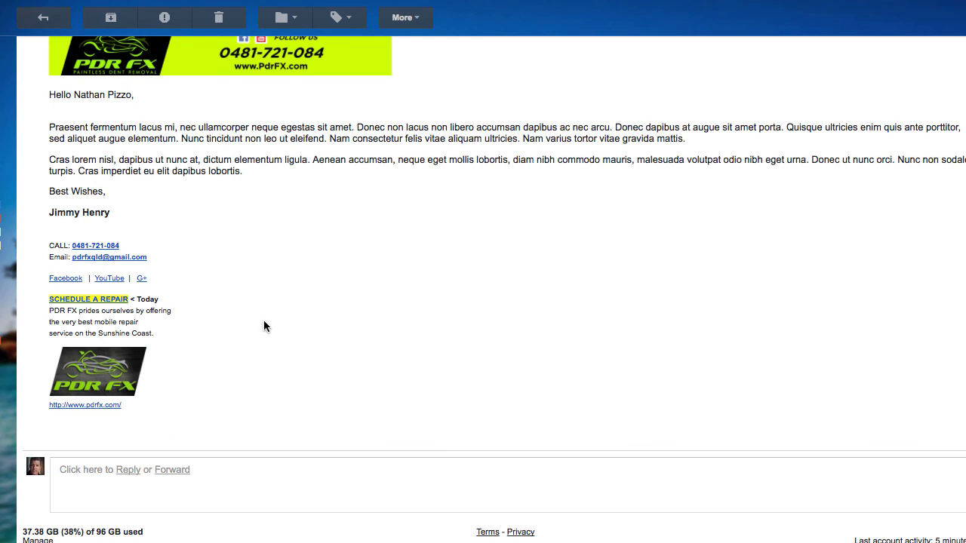
scroll(276, 324, up, 3)
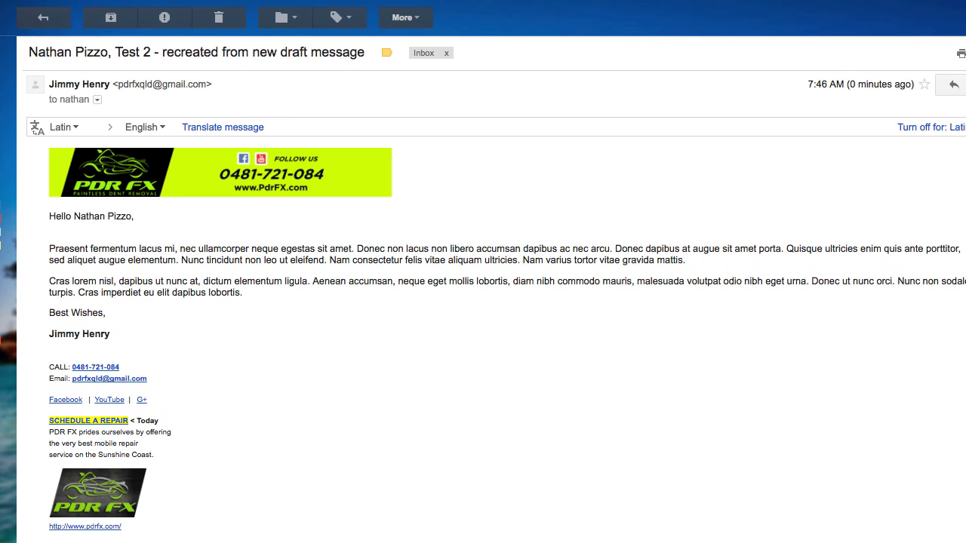